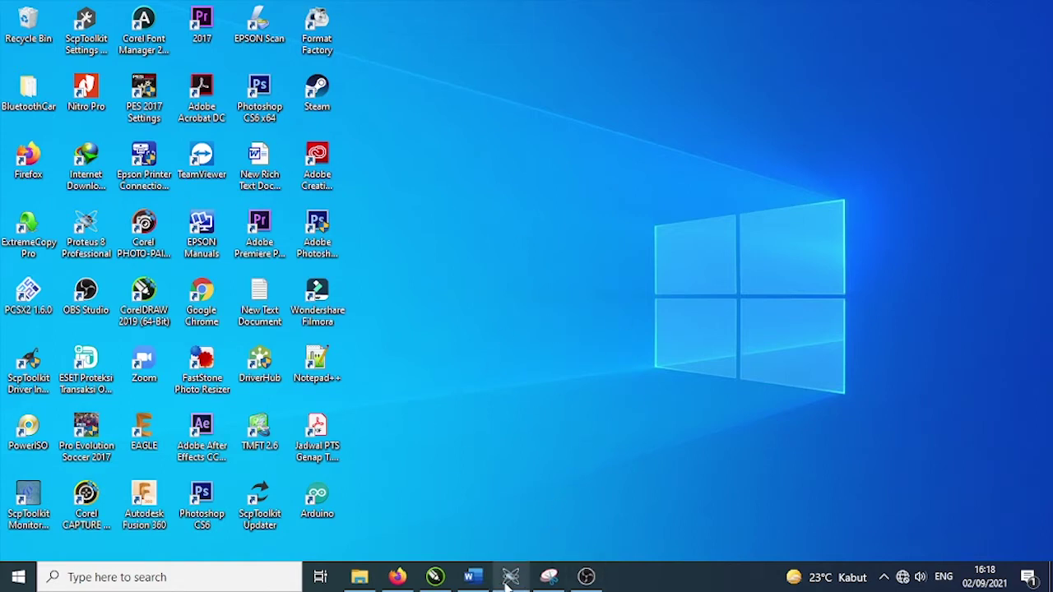
Switch to the Proteus schematic and add the generic resistor RES to the device list, searching the library for "res"
{"action": "left_click", "coordinate": [511, 579]}
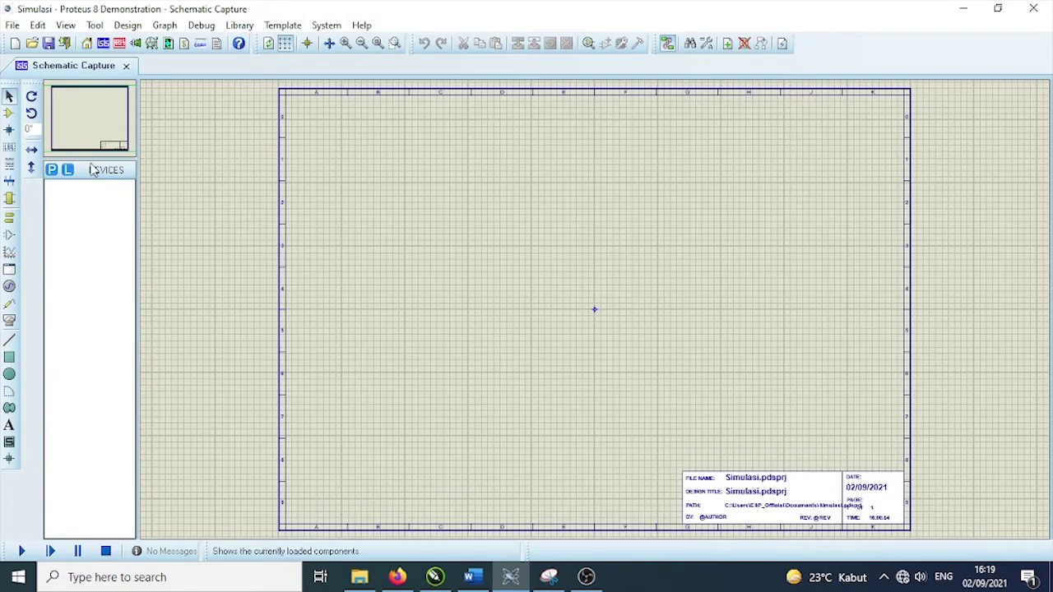
{"action": "left_click", "coordinate": [10, 115]}
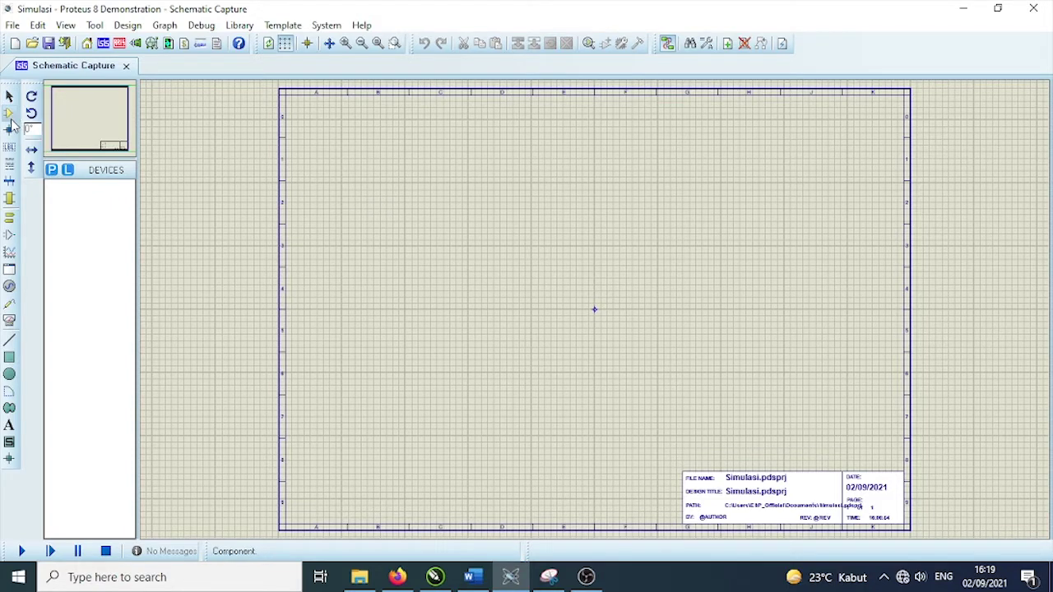
{"action": "left_click", "coordinate": [51, 171]}
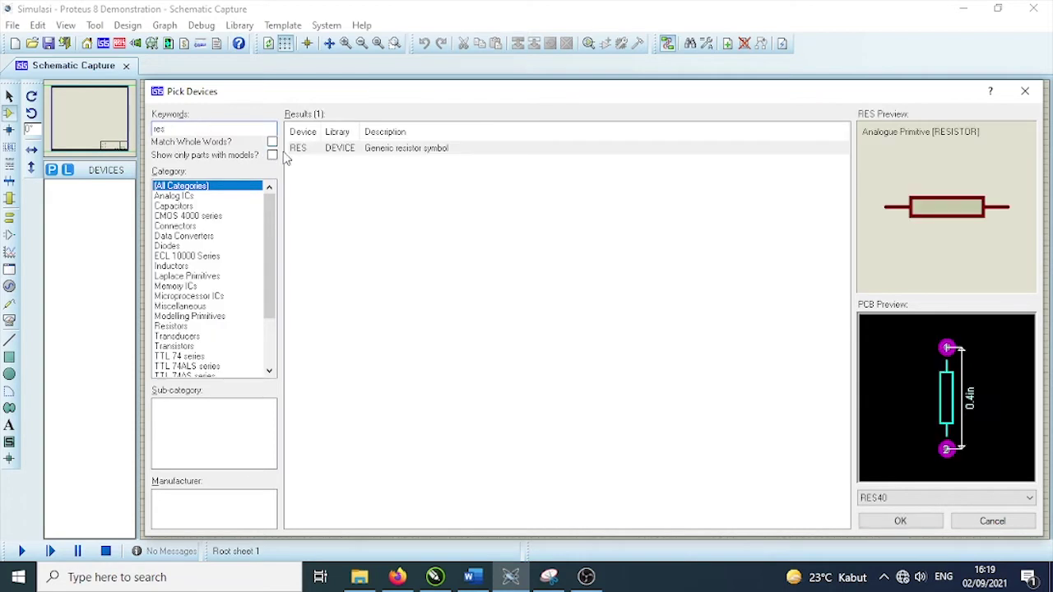
{"action": "left_click", "coordinate": [334, 153]}
{"action": "double_click", "coordinate": [334, 153]}
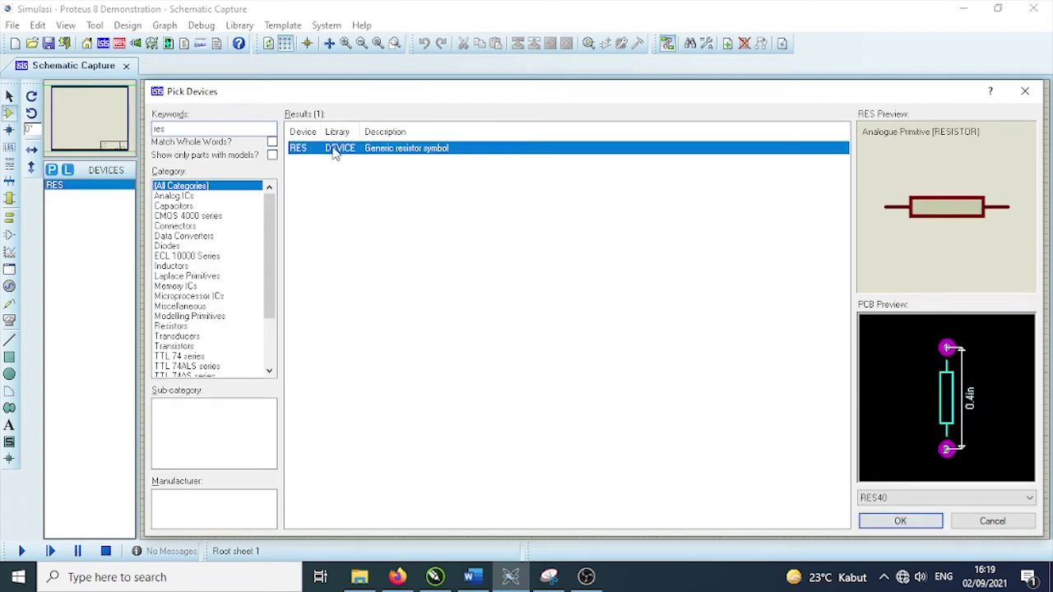
Search the device library for "led" and add LED-YELLOW, LED-RED, LED-GREEN and LED-BLUE to the device list
{"action": "left_click", "coordinate": [190, 128]}
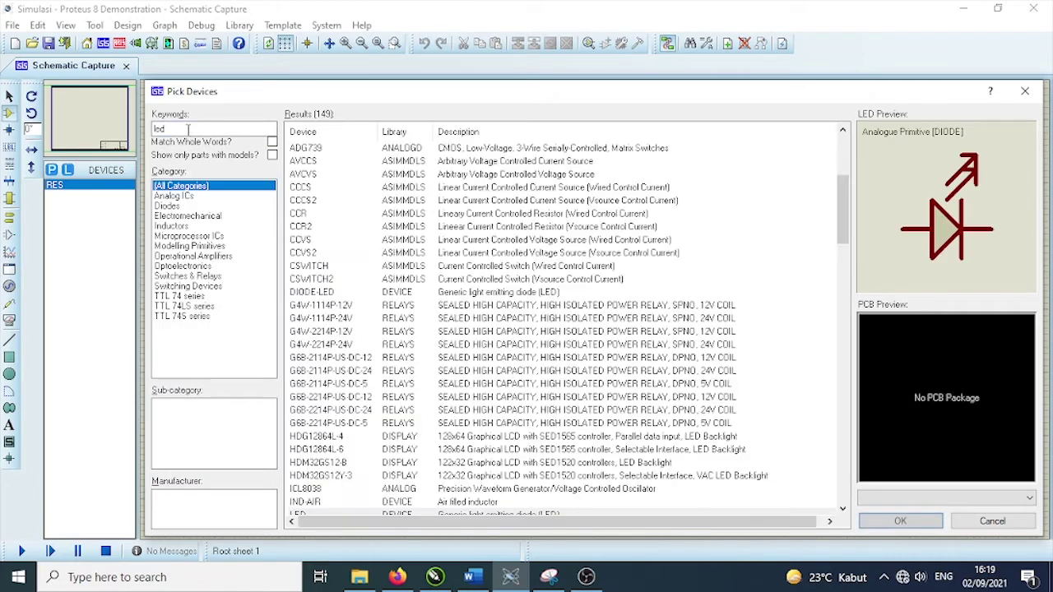
{"action": "scroll", "coordinate": [384, 323], "scroll_direction": "down", "scroll_amount": 2}
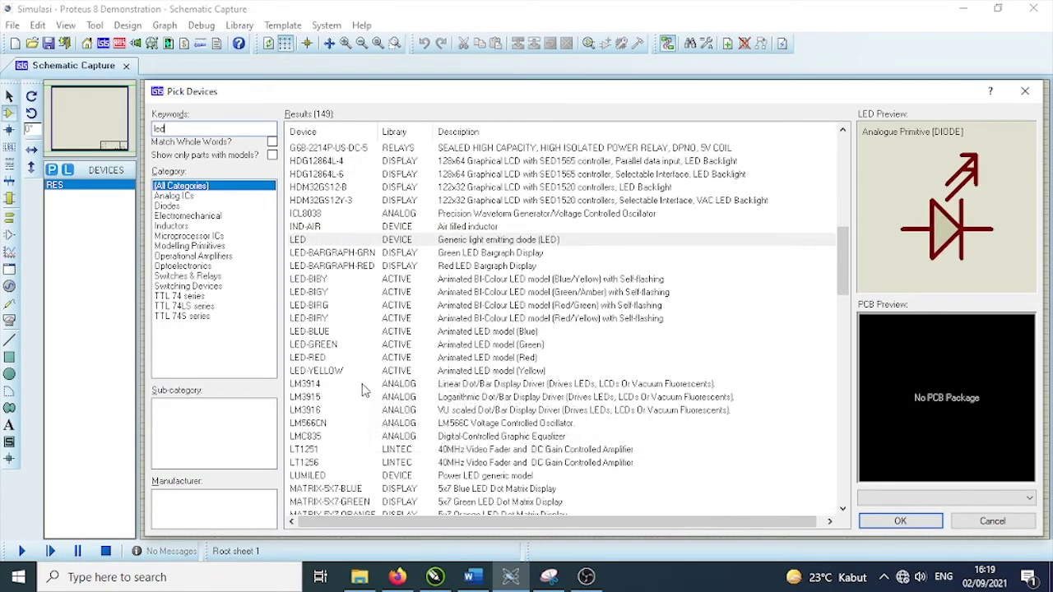
{"action": "left_click", "coordinate": [339, 317]}
{"action": "left_click", "coordinate": [337, 371]}
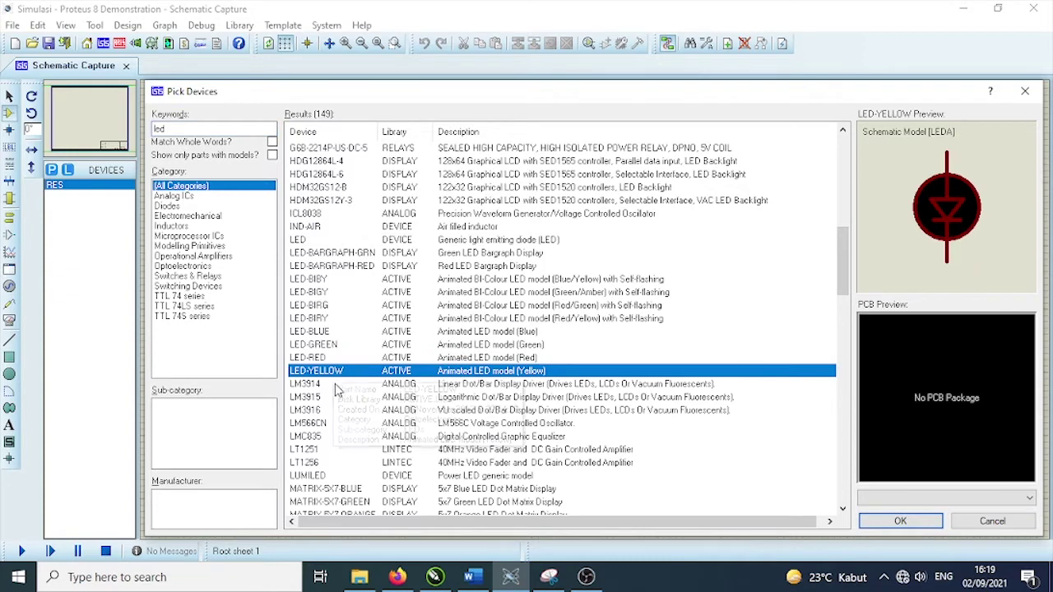
{"action": "double_click", "coordinate": [334, 373]}
{"action": "double_click", "coordinate": [329, 358]}
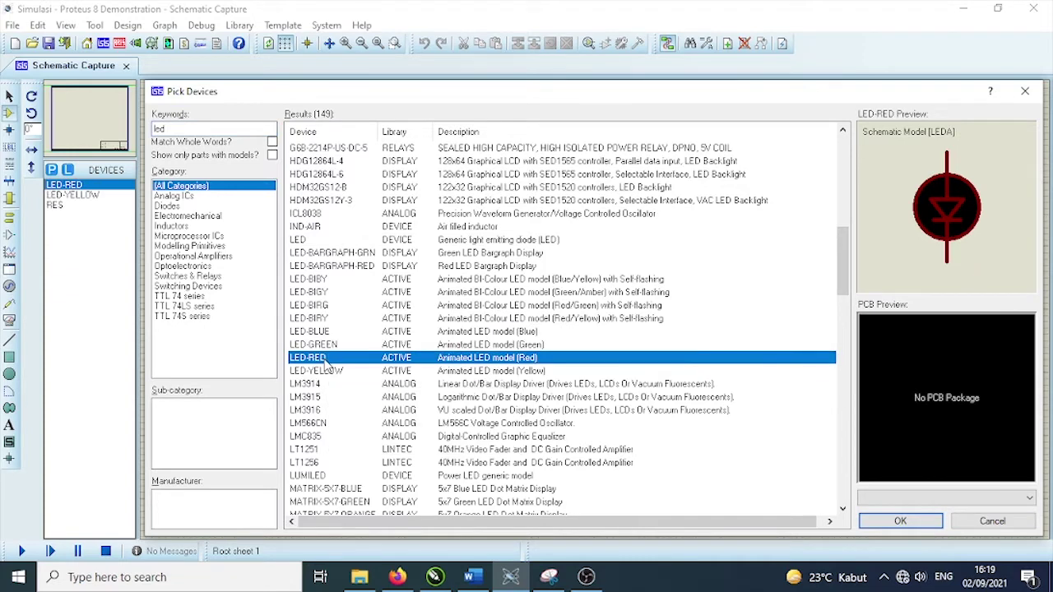
{"action": "left_click", "coordinate": [327, 346]}
{"action": "double_click", "coordinate": [327, 347]}
{"action": "double_click", "coordinate": [325, 331]}
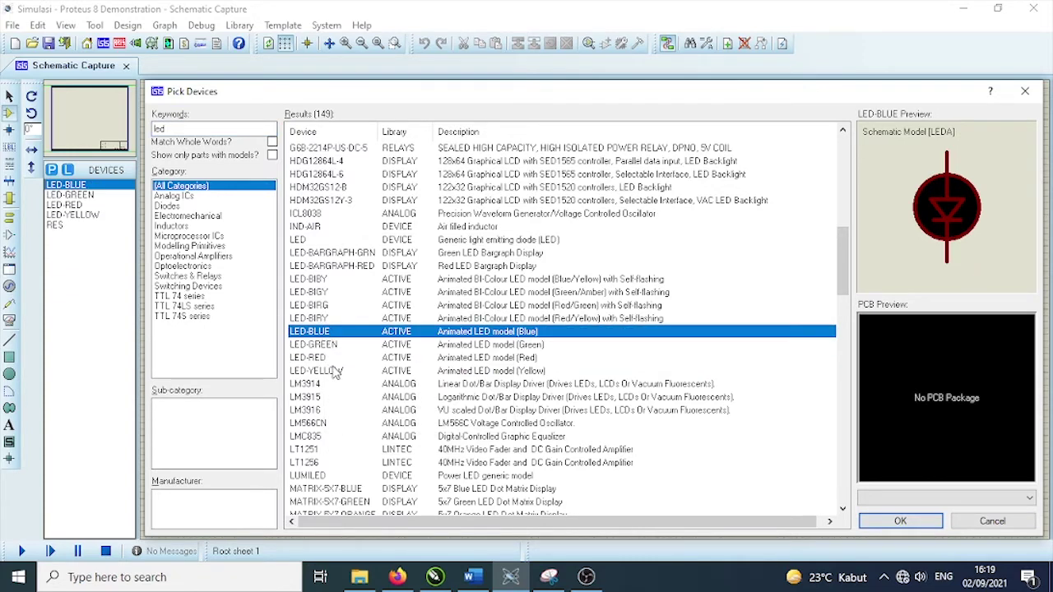
Search the device library for "battery", add the ACTIVE library's DC voltage source BATTERY, and close the device picker
{"action": "left_click", "coordinate": [198, 129]}
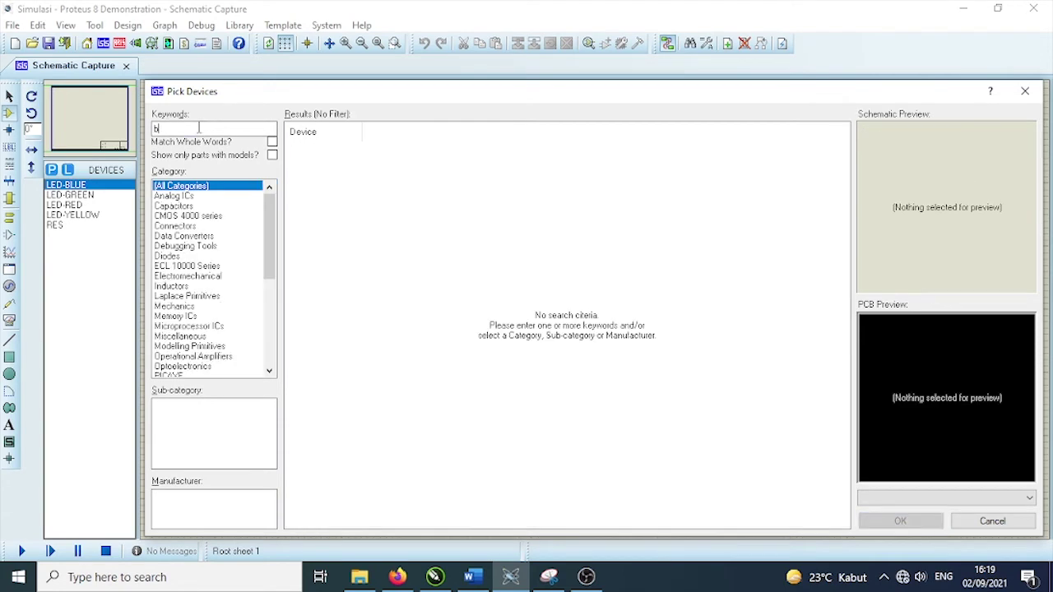
{"action": "type", "text": "batt"}
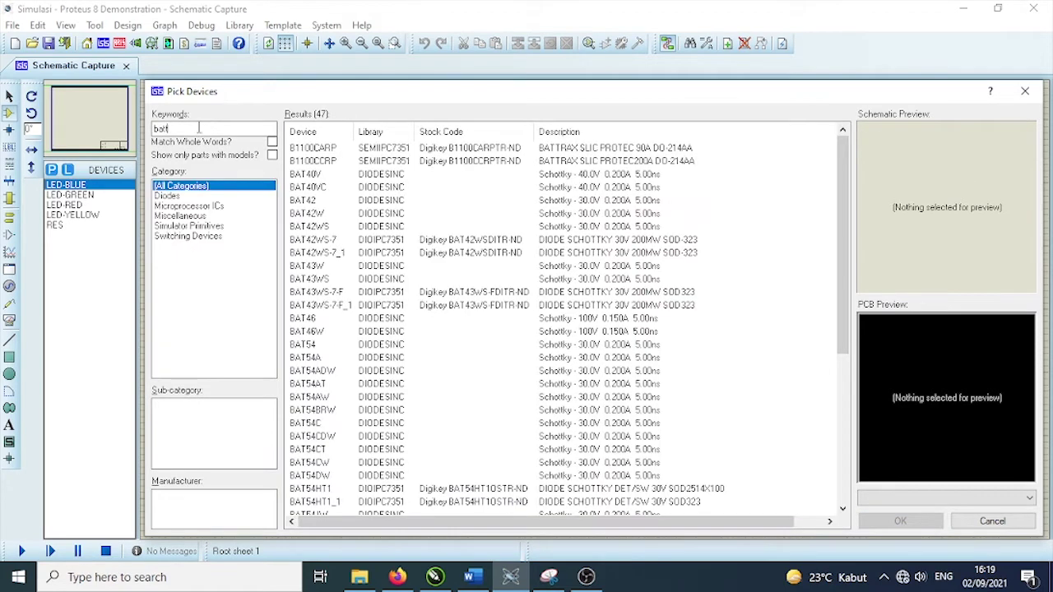
{"action": "type", "text": "ery"}
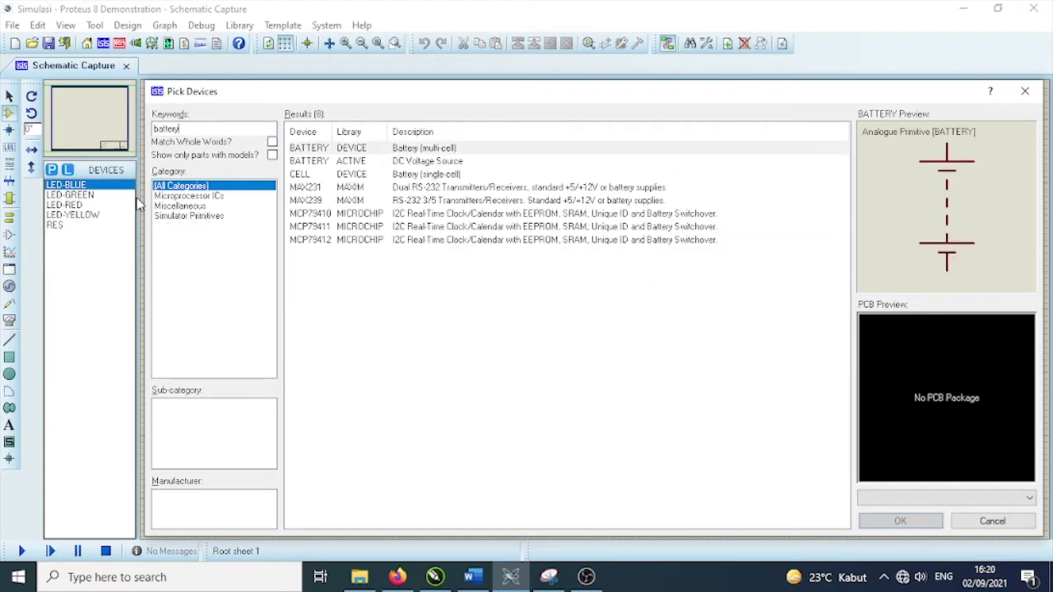
{"action": "double_click", "coordinate": [399, 163]}
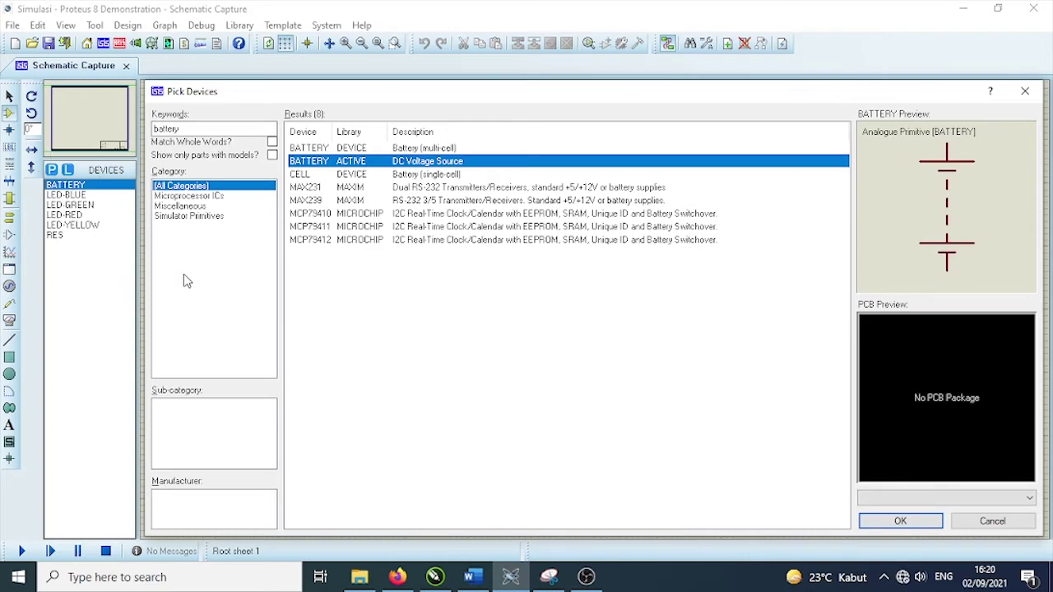
{"action": "left_click", "coordinate": [879, 531]}
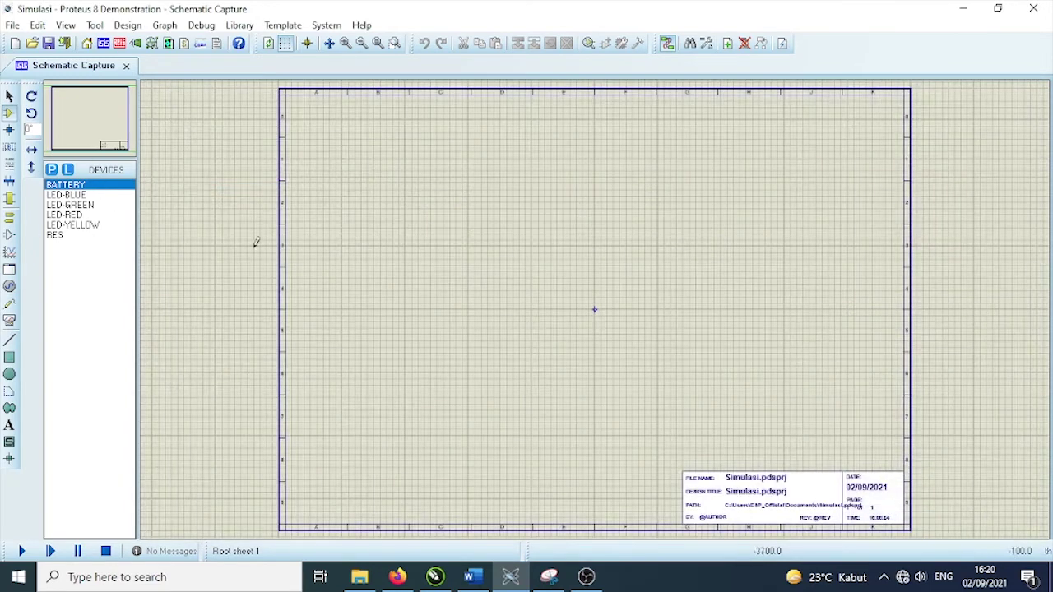
Preview the symbols of the LEDs and the resistor in the device list
{"action": "left_click", "coordinate": [66, 195]}
{"action": "left_click", "coordinate": [70, 214]}
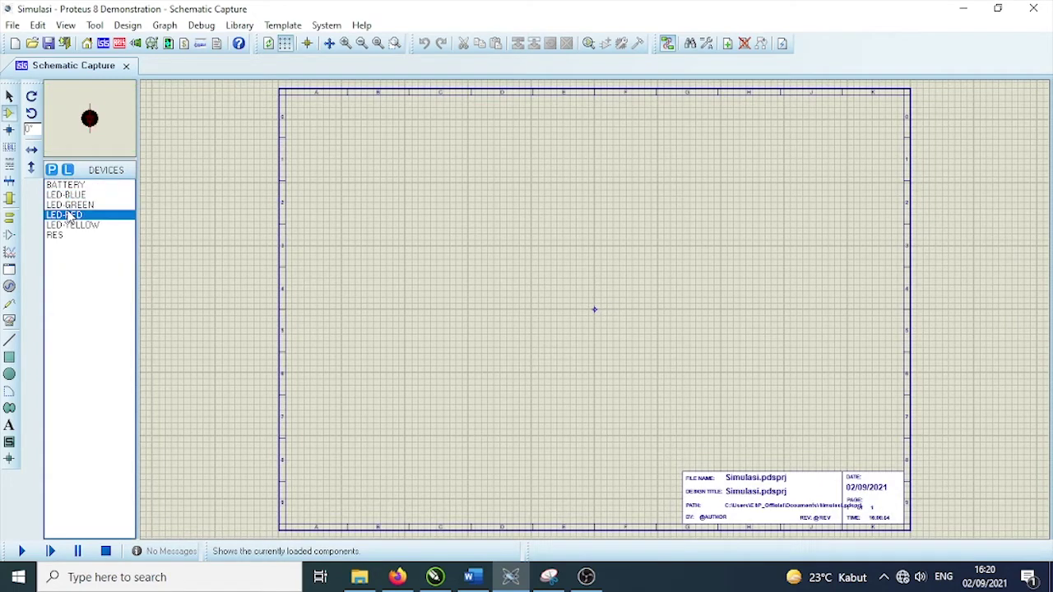
{"action": "left_click", "coordinate": [66, 225]}
{"action": "left_click", "coordinate": [56, 238]}
{"action": "left_click", "coordinate": [68, 195]}
{"action": "left_click", "coordinate": [65, 224]}
{"action": "left_click", "coordinate": [64, 235]}
Place a BATTERY rotated to 90° in the upper-left area of the schematic sheet
{"action": "left_click", "coordinate": [63, 187]}
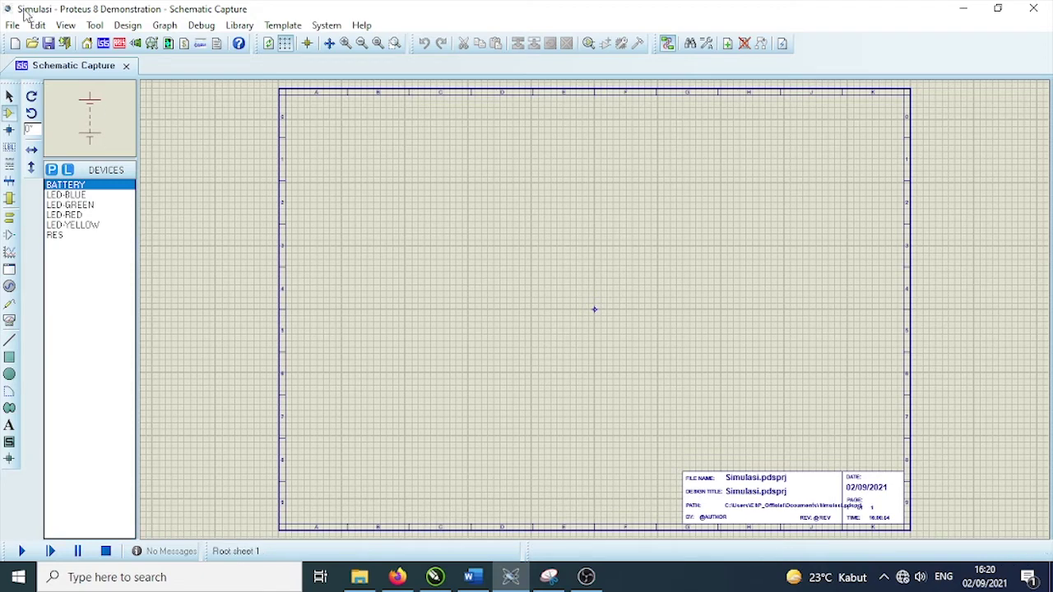
{"action": "left_click", "coordinate": [32, 98]}
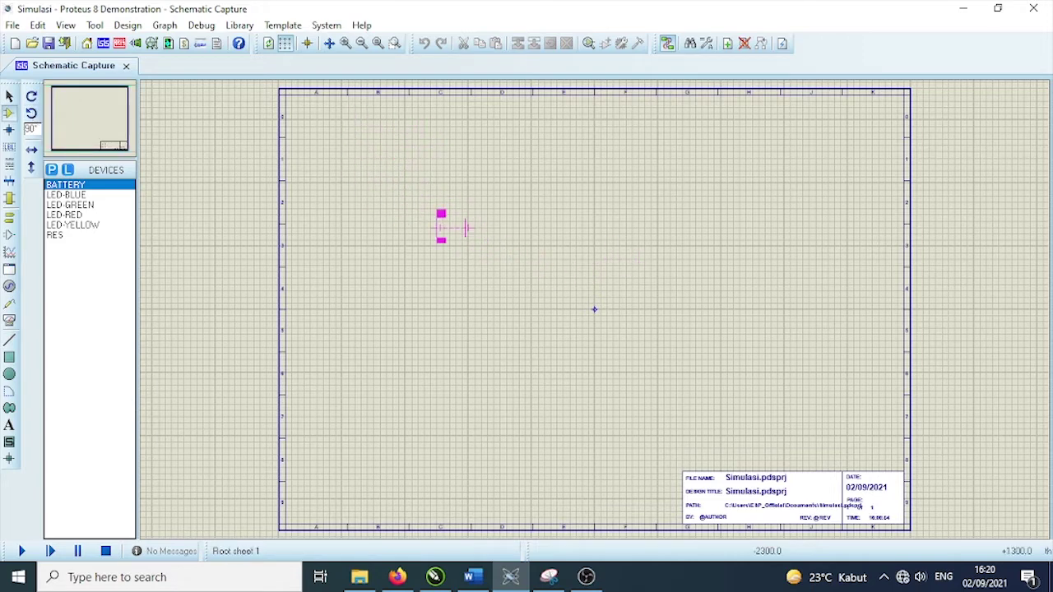
{"action": "left_click", "coordinate": [452, 227]}
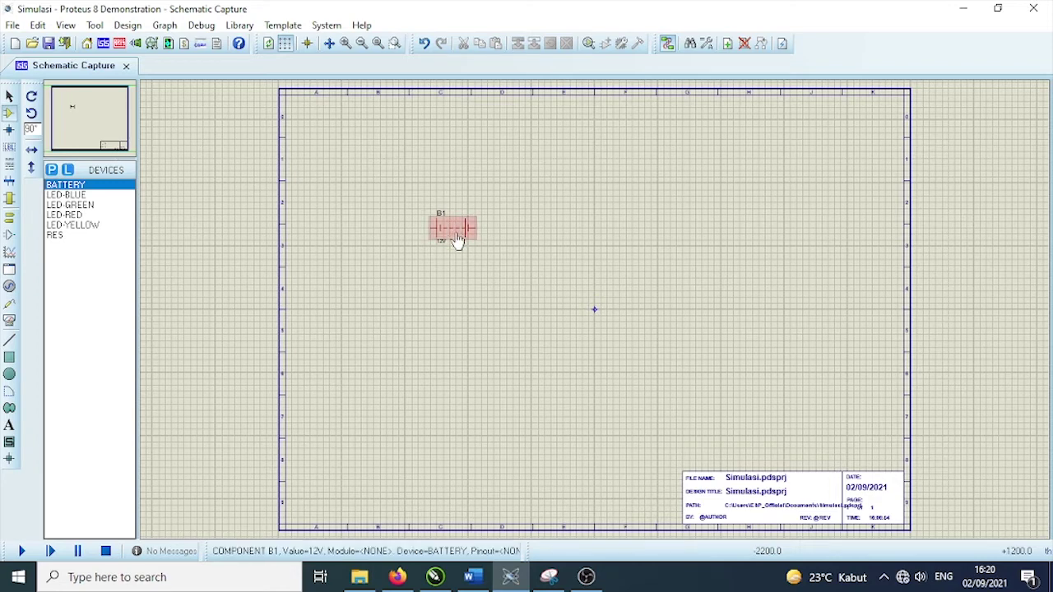
Place an LED-BLUE, at the same 90° rotation, above the battery's left end
{"action": "left_click", "coordinate": [65, 195]}
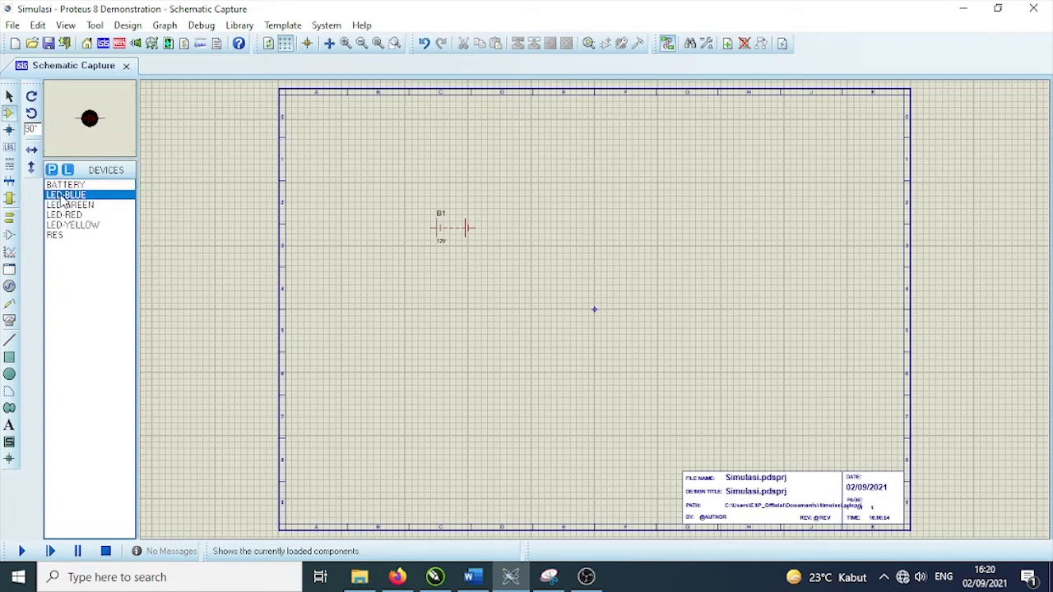
{"action": "left_click", "coordinate": [417, 165]}
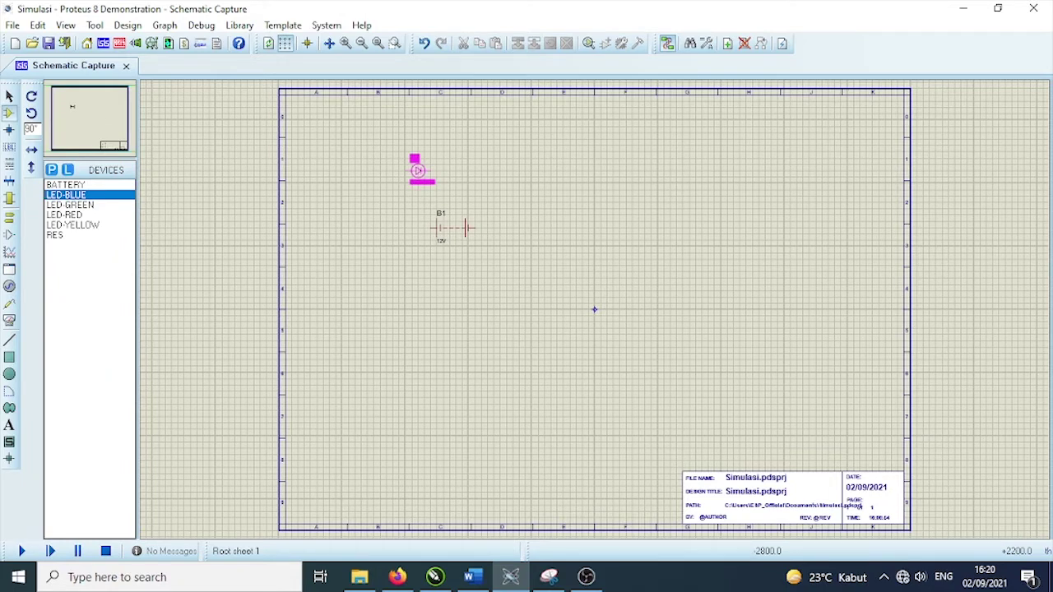
{"action": "left_click", "coordinate": [416, 168]}
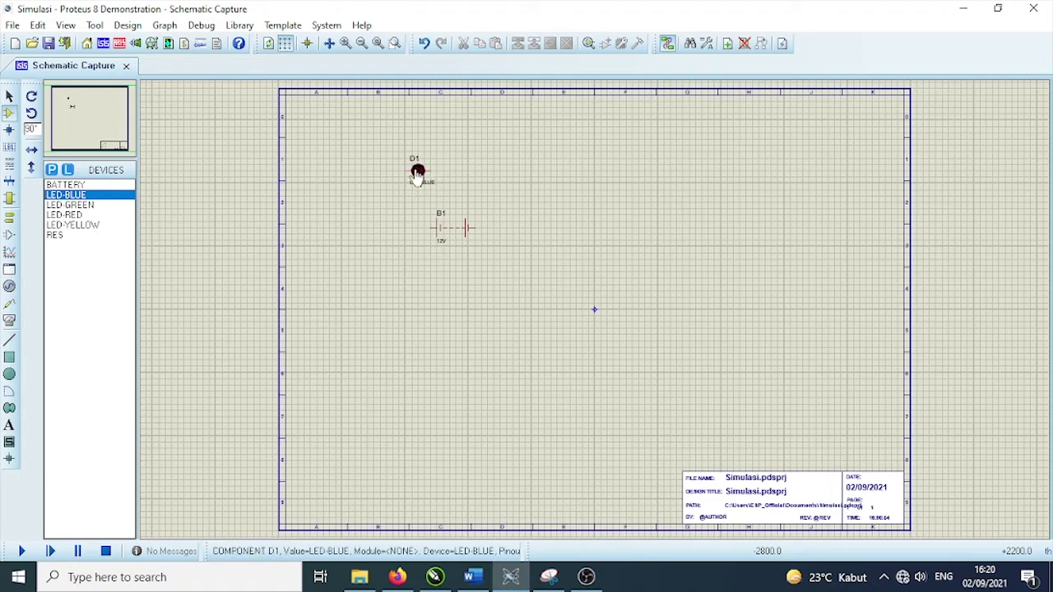
Place a RES resistor at 0° rotation in line with the blue LED, to the right of it
{"action": "left_click", "coordinate": [60, 236]}
{"action": "left_click", "coordinate": [436, 202]}
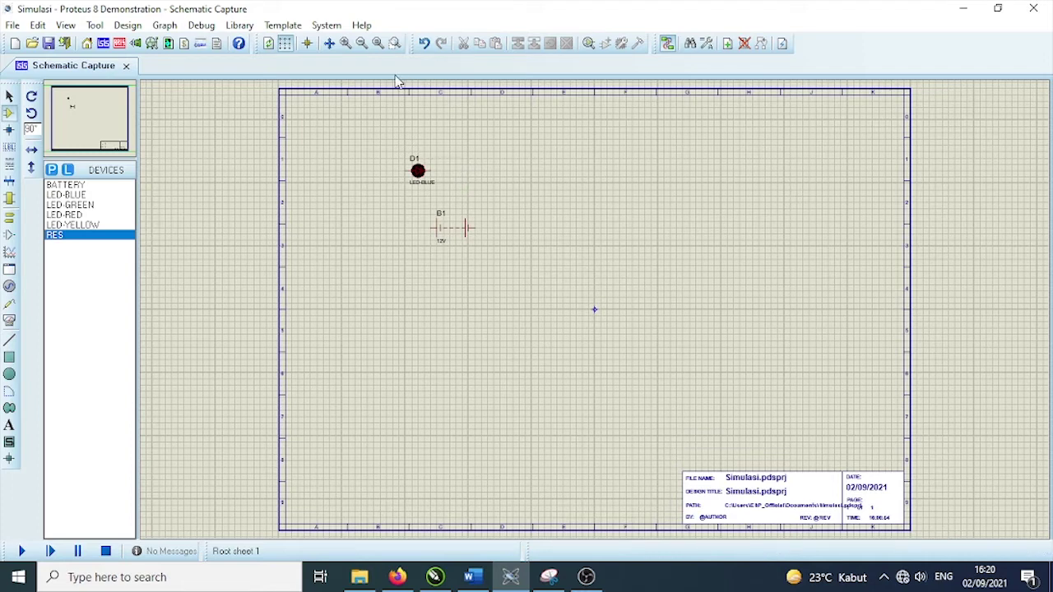
{"action": "left_click", "coordinate": [31, 96]}
{"action": "left_click", "coordinate": [31, 96]}
{"action": "left_click", "coordinate": [31, 97]}
{"action": "left_click", "coordinate": [32, 96]}
{"action": "left_click", "coordinate": [31, 97]}
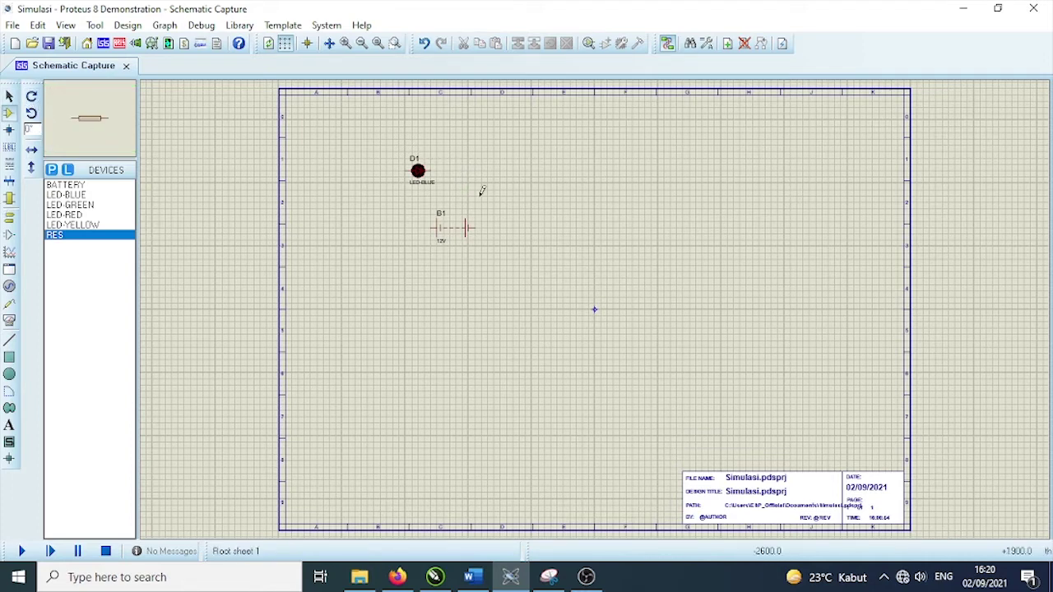
{"action": "left_click", "coordinate": [470, 171]}
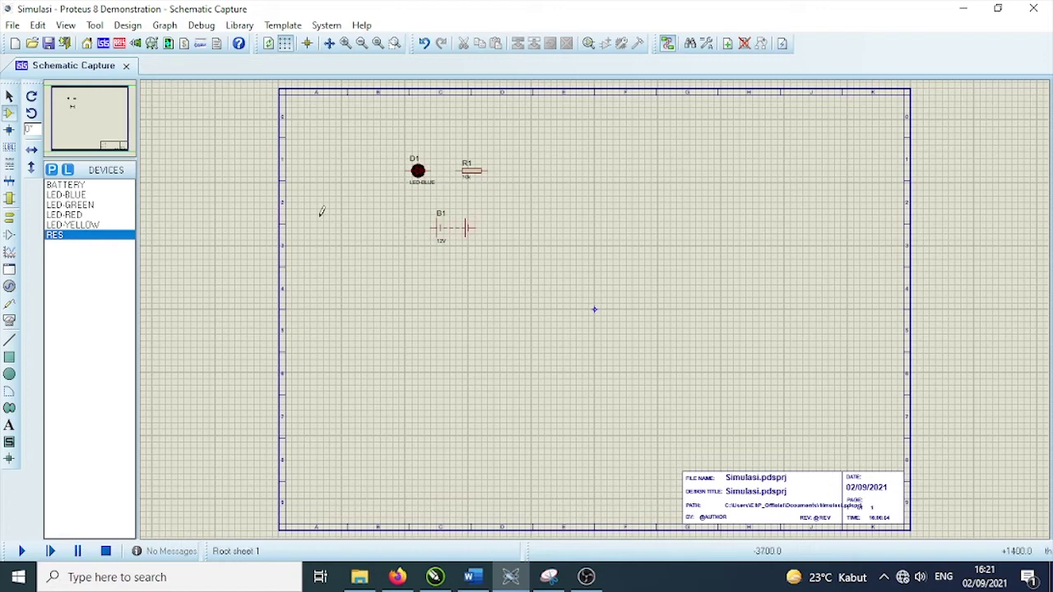
Wire the battery, blue LED and resistor in series into a closed loop
{"action": "left_click", "coordinate": [430, 225]}
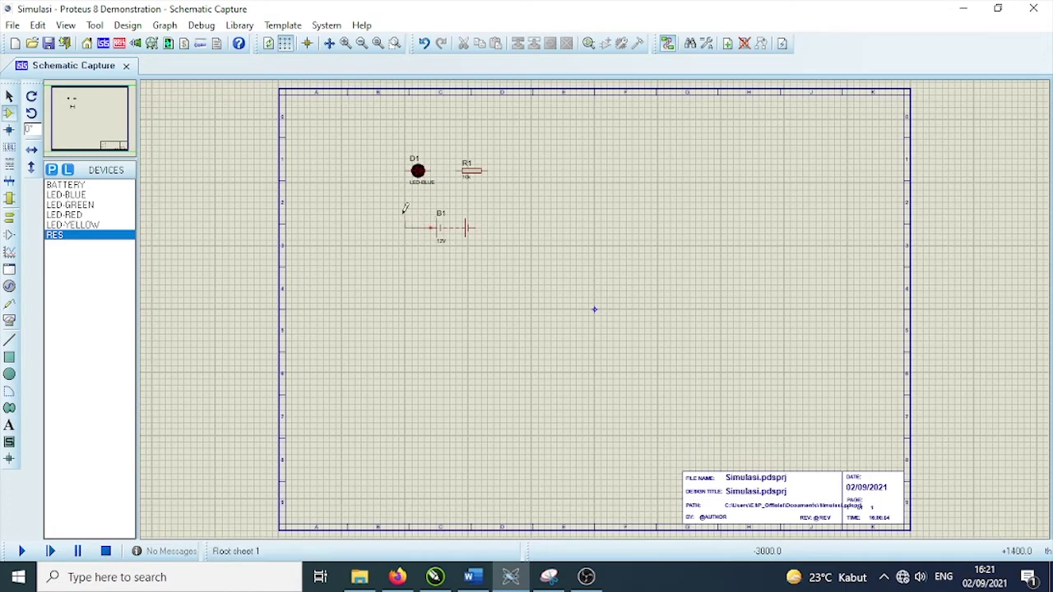
{"action": "left_click", "coordinate": [411, 163]}
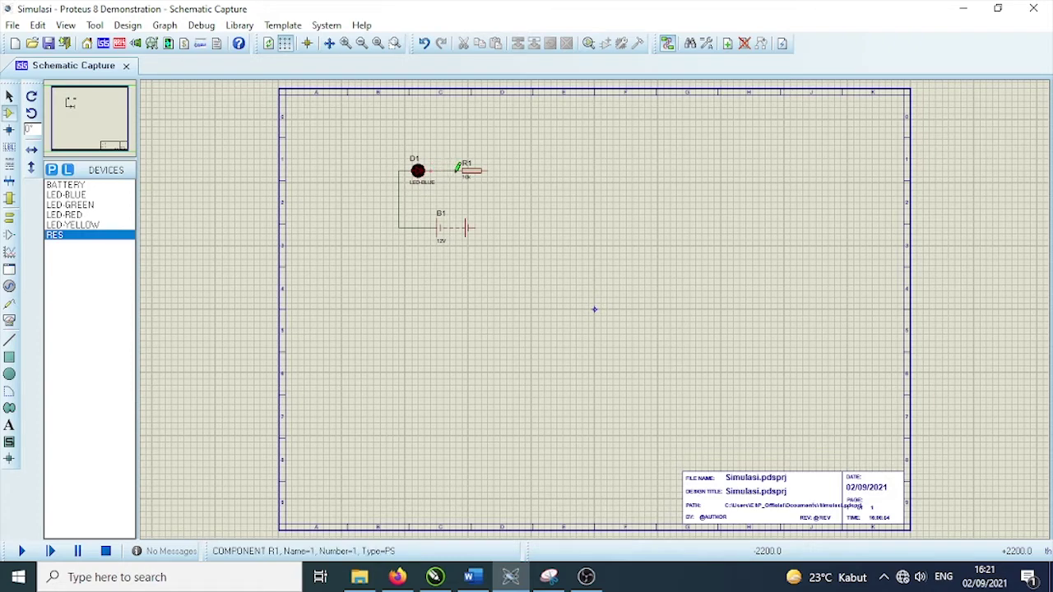
{"action": "left_click", "coordinate": [494, 167]}
{"action": "left_click", "coordinate": [469, 228]}
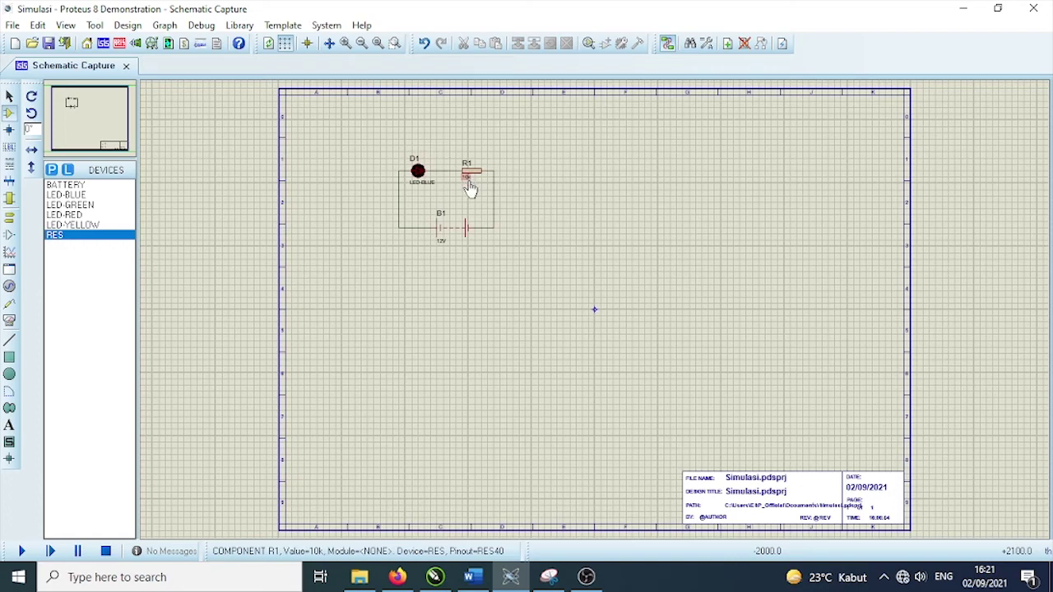
Set the value of resistor R1 to 220
{"action": "scroll", "coordinate": [596, 302], "scroll_direction": "up", "scroll_amount": 4}
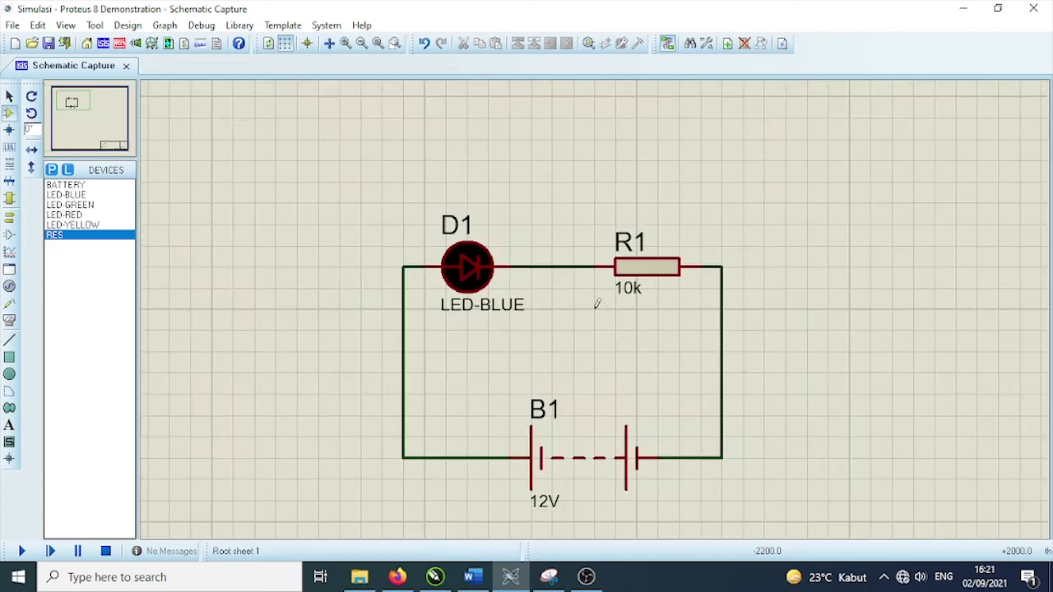
{"action": "scroll", "coordinate": [611, 318], "scroll_direction": "up", "scroll_amount": 1}
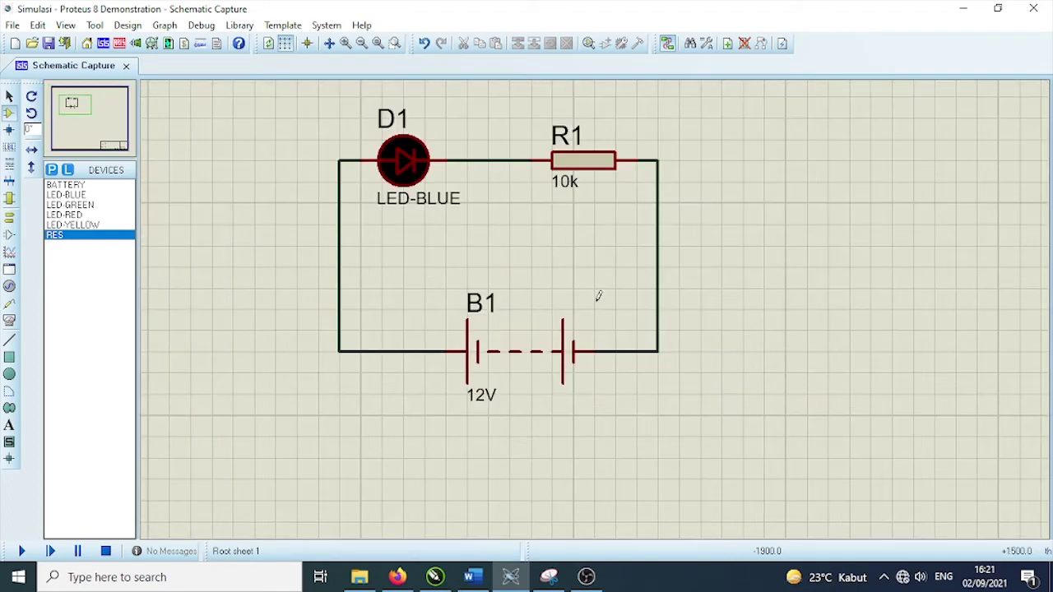
{"action": "double_click", "coordinate": [573, 195]}
{"action": "type", "text": "220"}
{"action": "key", "text": "Return"}
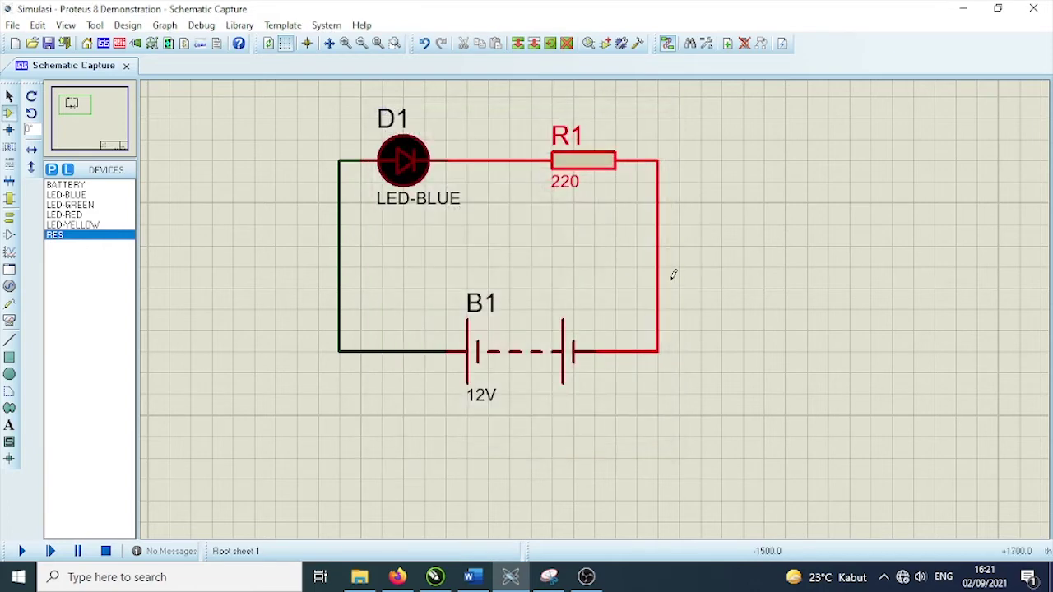
Set the value of battery B1 to 5v
{"action": "double_click", "coordinate": [482, 395]}
{"action": "type", "text": "5v"}
{"action": "key", "text": "Return"}
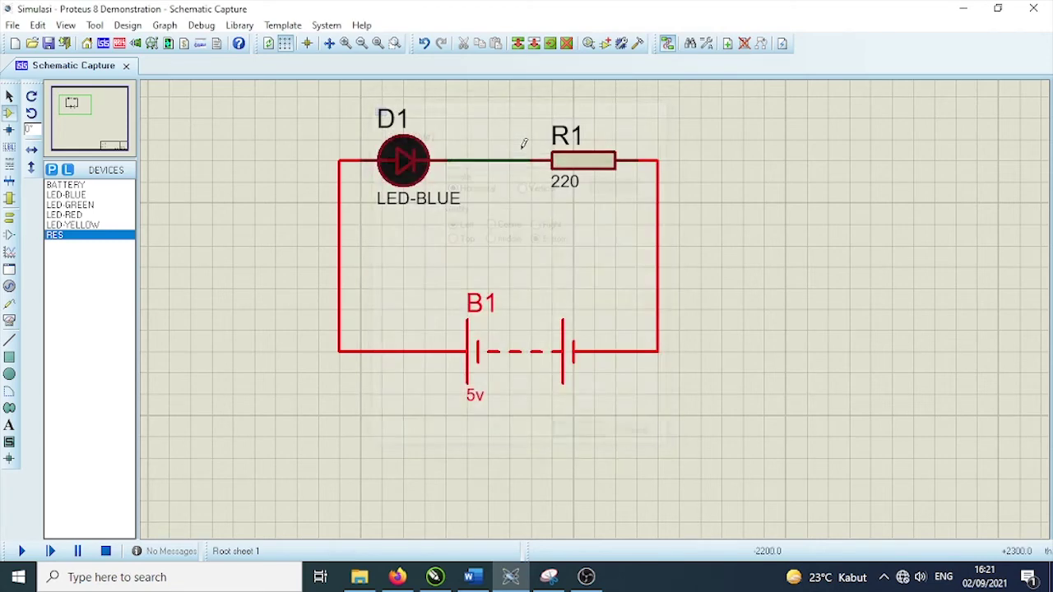
Run the simulation of the LED circuit and dismiss the antivirus notification
{"action": "scroll", "coordinate": [527, 140], "scroll_direction": "up", "scroll_amount": 2}
{"action": "scroll", "coordinate": [644, 249], "scroll_direction": "down", "scroll_amount": 2}
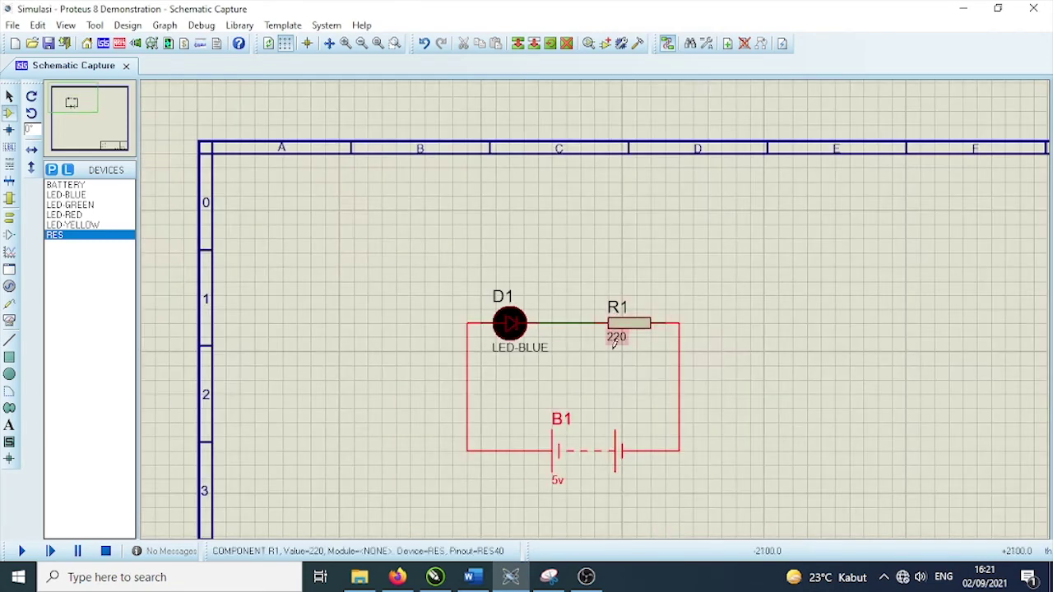
{"action": "scroll", "coordinate": [616, 338], "scroll_direction": "up", "scroll_amount": 1}
{"action": "left_click", "coordinate": [22, 551]}
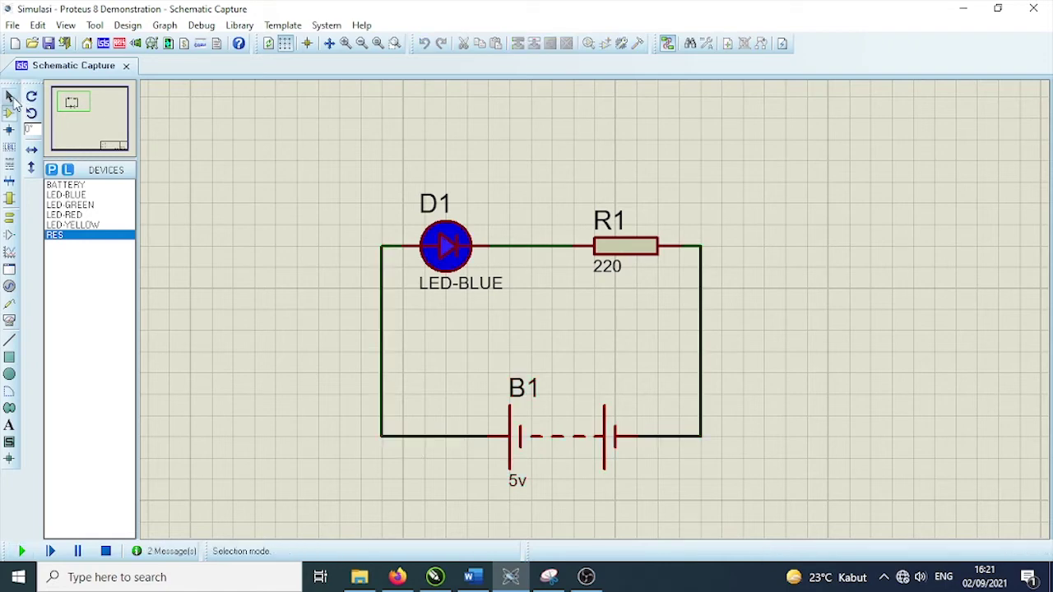
{"action": "scroll", "coordinate": [576, 341], "scroll_direction": "down", "scroll_amount": 1}
{"action": "scroll", "coordinate": [595, 310], "scroll_direction": "up", "scroll_amount": 1}
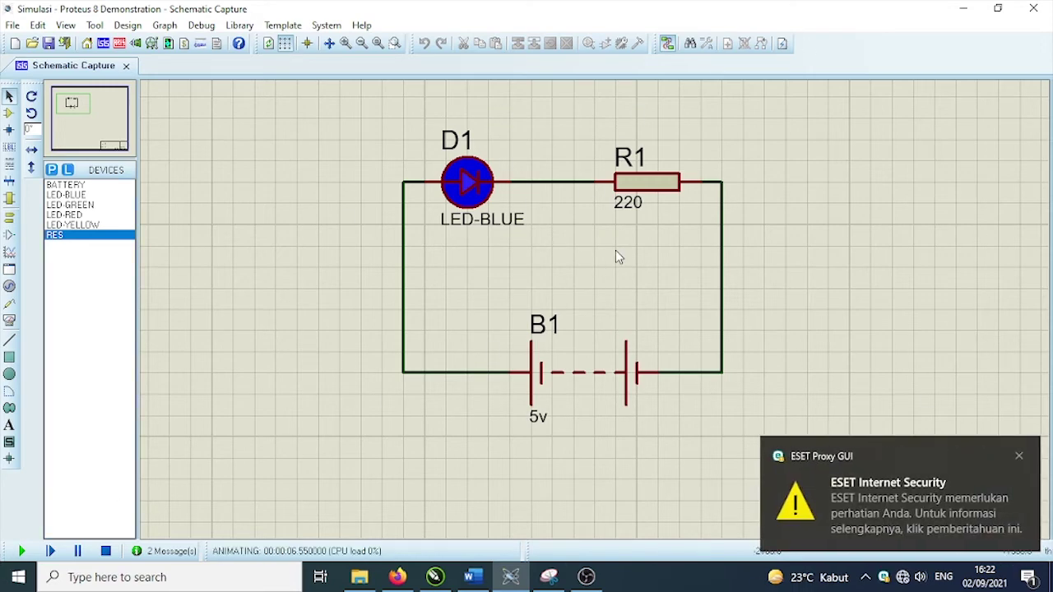
{"action": "left_click", "coordinate": [1019, 456]}
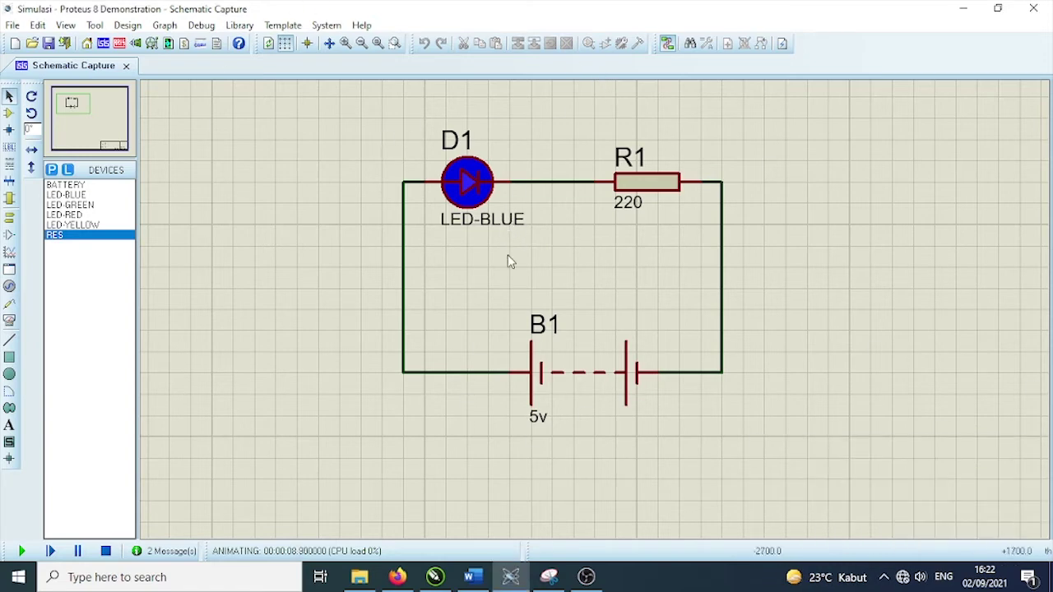
Stop the simulation and consult the forward voltage range for a blue LED in the Snipping Tool table
{"action": "left_click", "coordinate": [105, 552]}
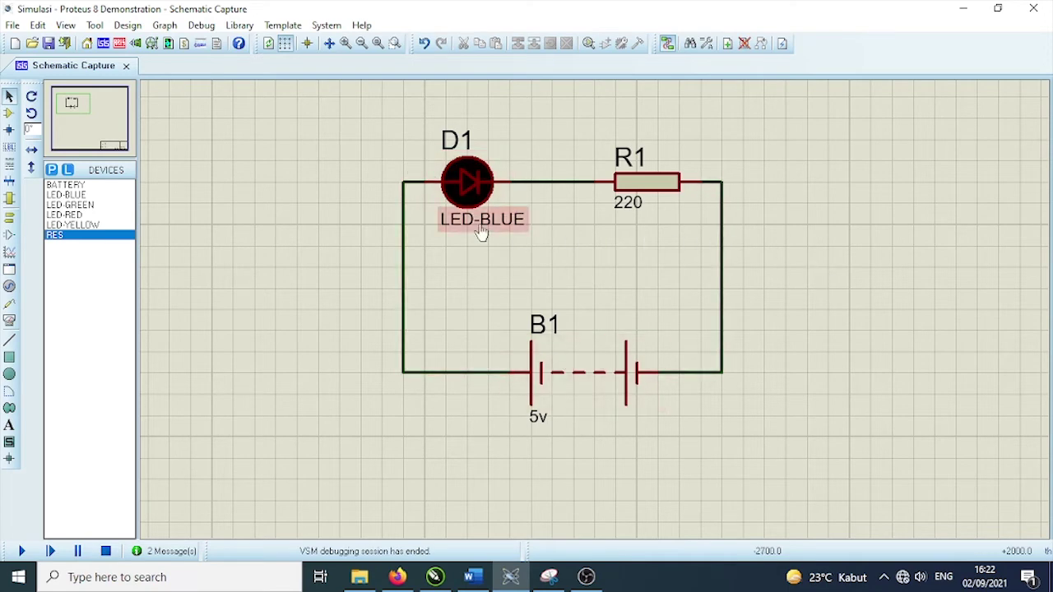
{"action": "scroll", "coordinate": [634, 284], "scroll_direction": "down", "scroll_amount": 1}
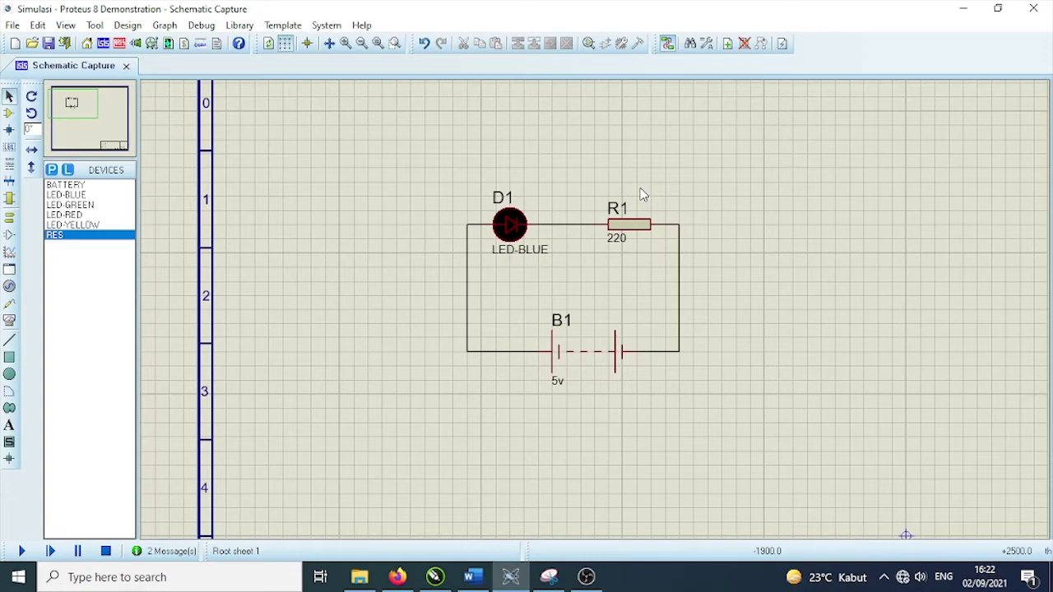
{"action": "left_click", "coordinate": [559, 575]}
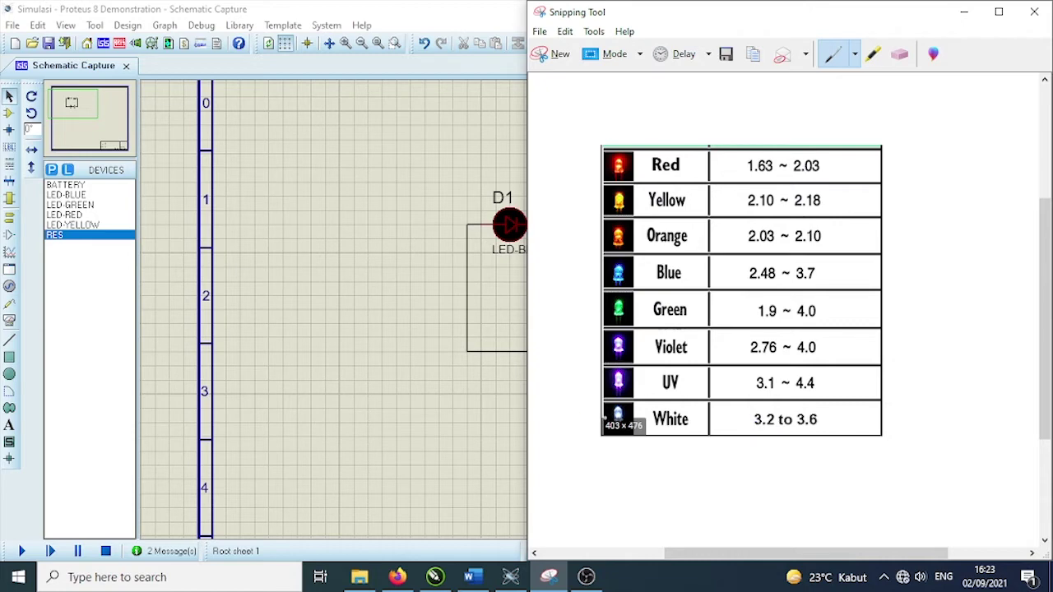
{"action": "left_click", "coordinate": [967, 15]}
Set the forward voltage of LED D1 to 2.8V, checking the blue LED's range in the Snipping Tool table
{"action": "double_click", "coordinate": [527, 251]}
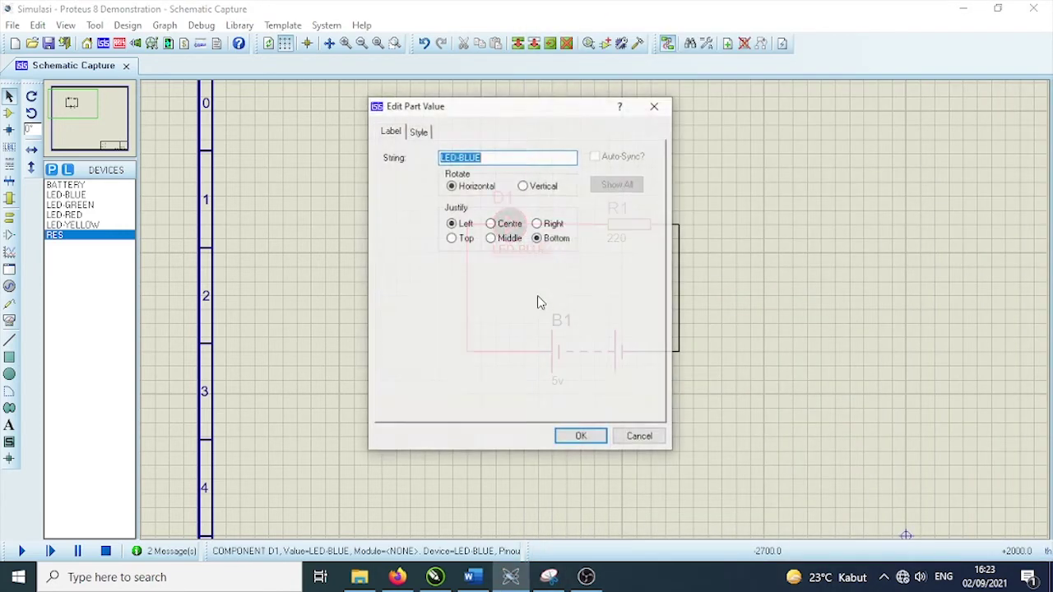
{"action": "left_click", "coordinate": [654, 107]}
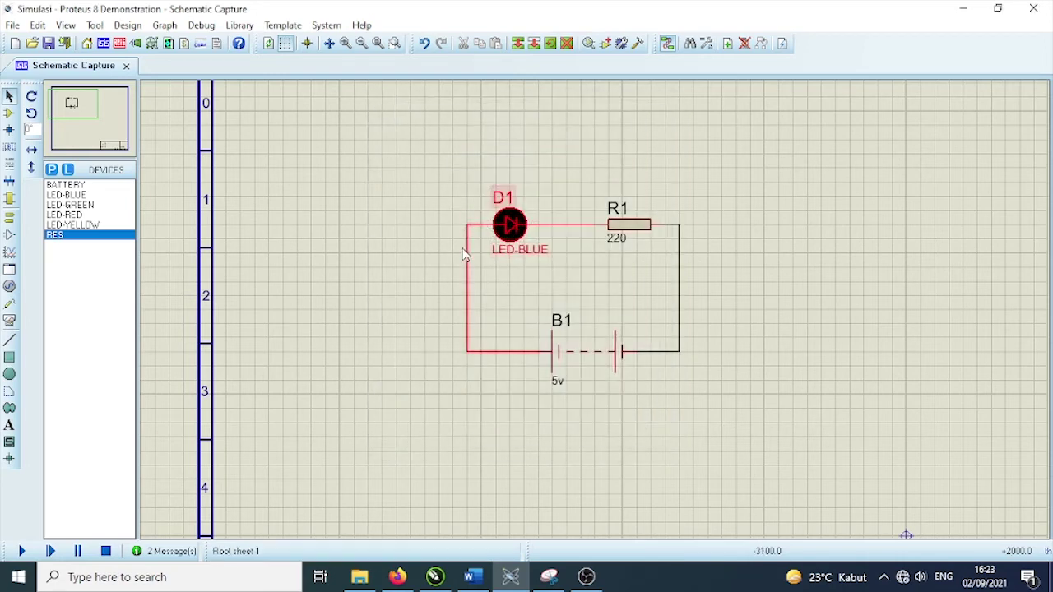
{"action": "double_click", "coordinate": [507, 229]}
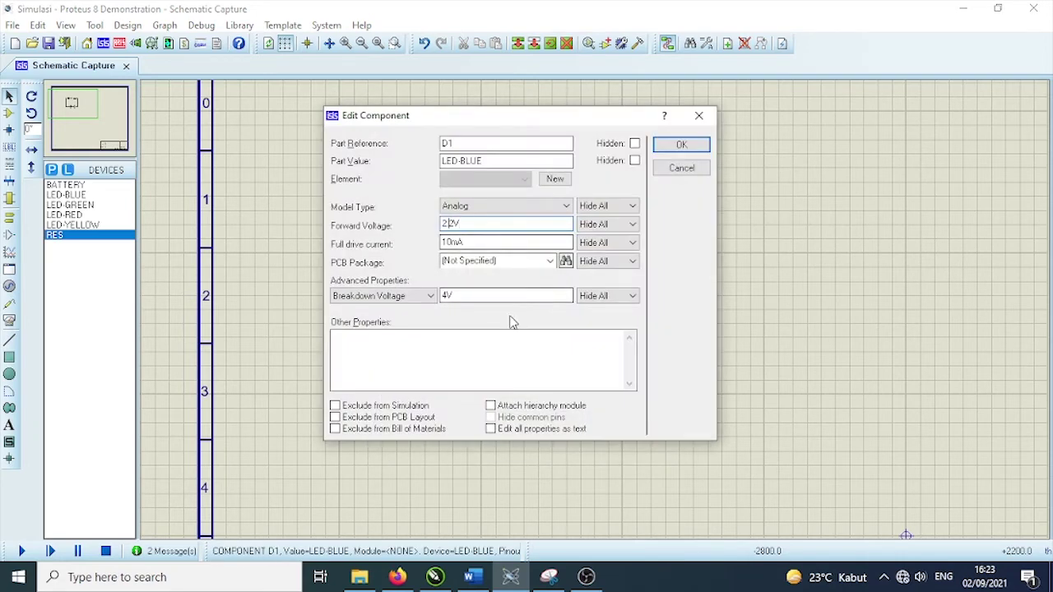
{"action": "left_click", "coordinate": [548, 579]}
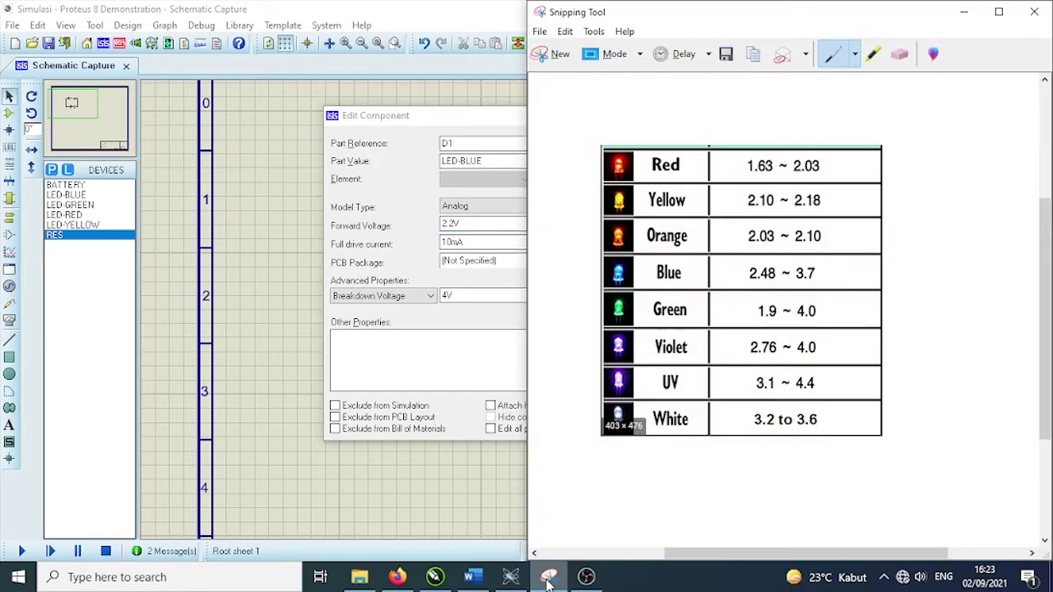
{"action": "left_click", "coordinate": [547, 578]}
{"action": "type", "text": ".8"}
{"action": "left_click", "coordinate": [681, 144]}
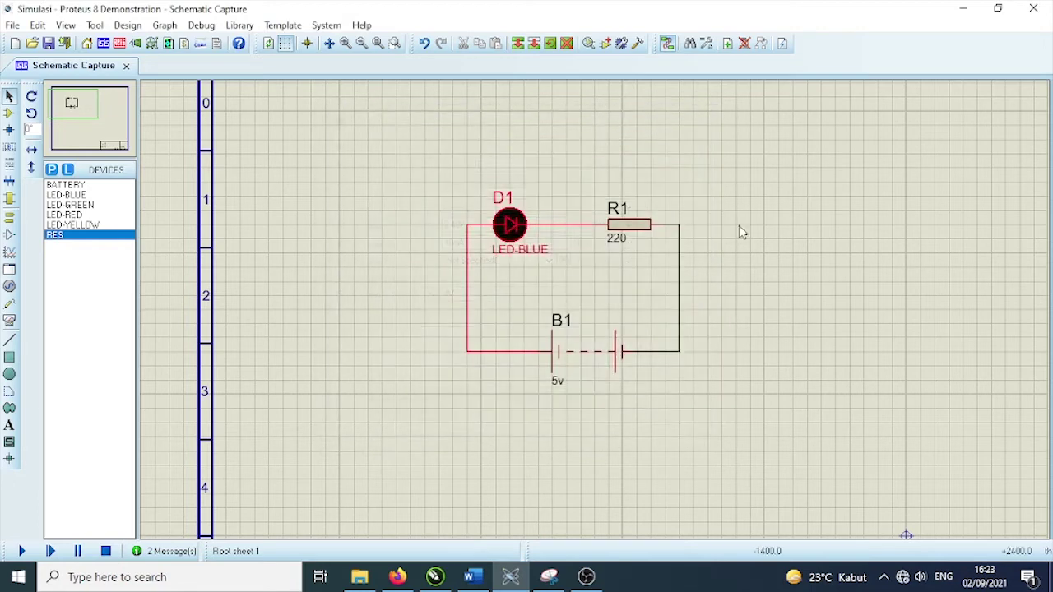
{"action": "left_click", "coordinate": [691, 245]}
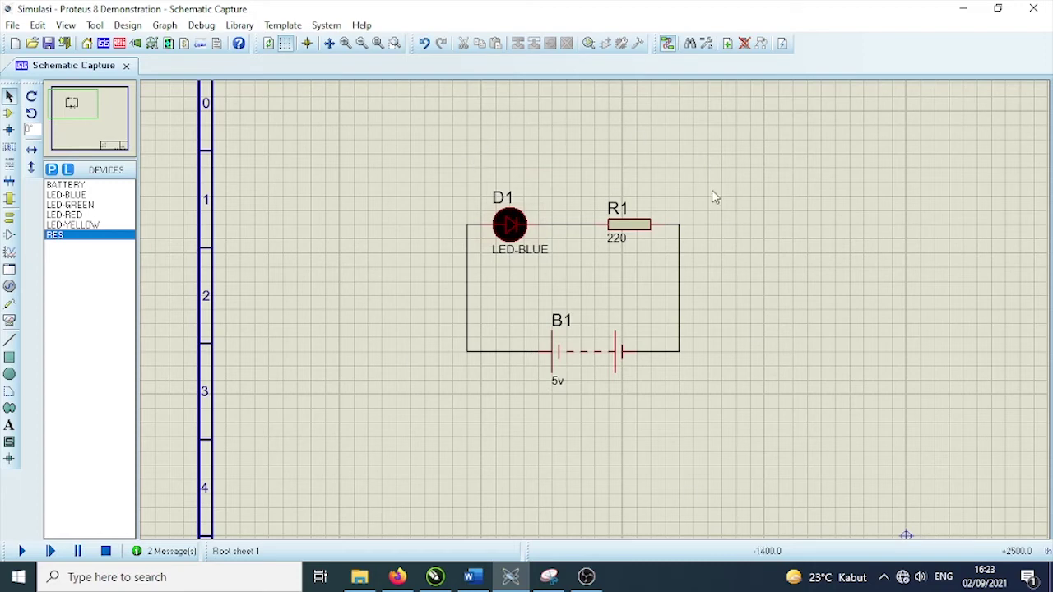
{"action": "left_click", "coordinate": [466, 259]}
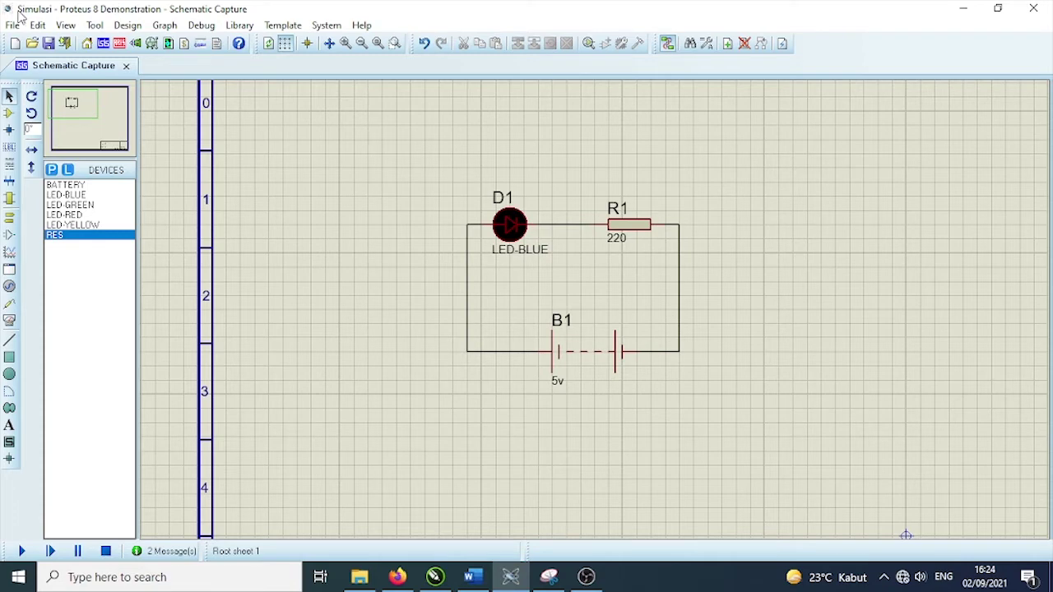
Examine the available virtual instruments one by one, from the oscilloscope to the wattmeter
{"action": "left_click", "coordinate": [9, 323]}
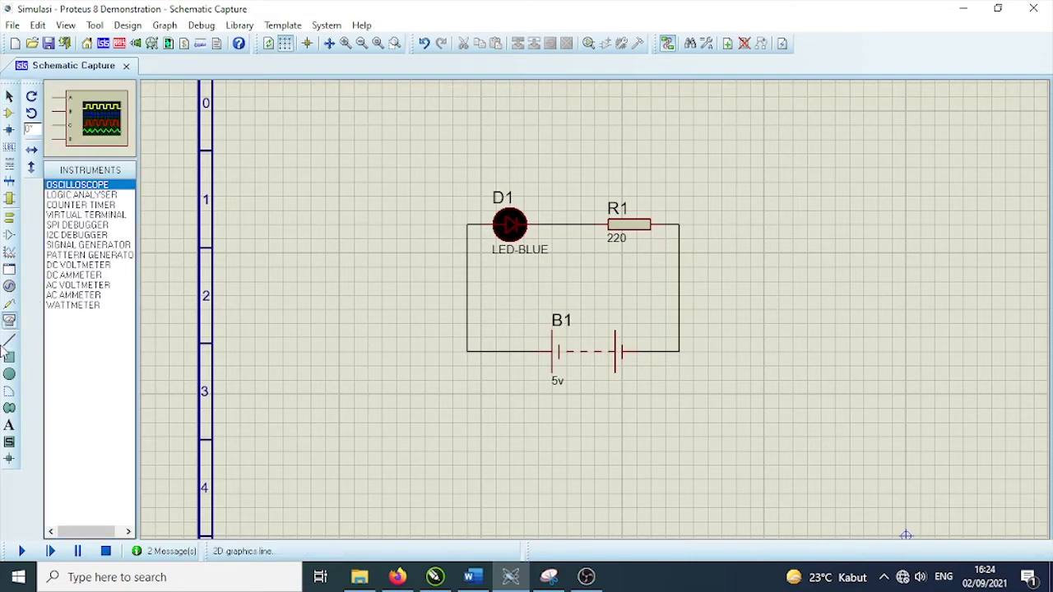
{"action": "left_click", "coordinate": [89, 215]}
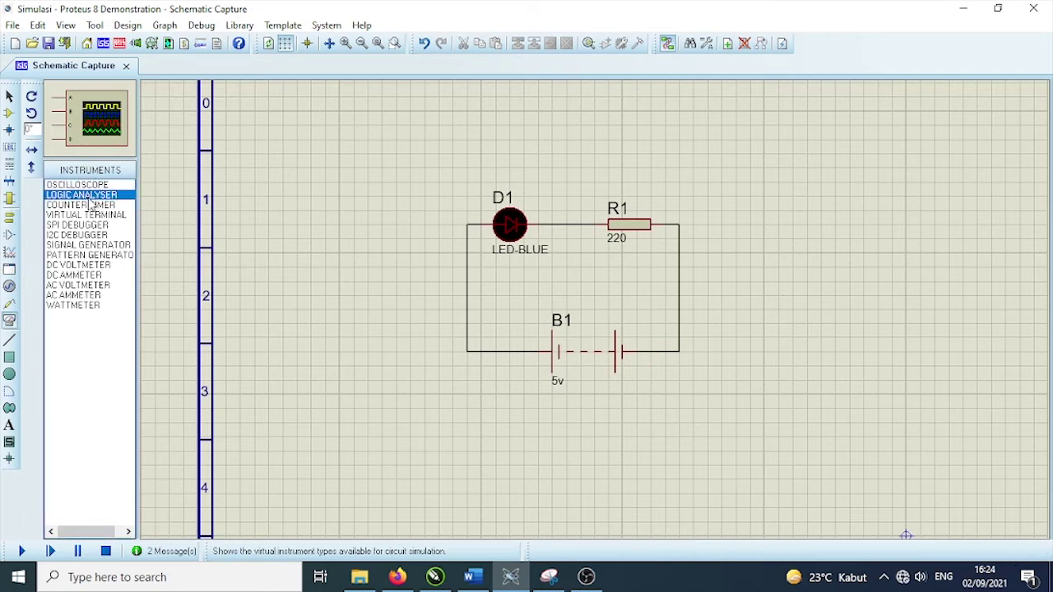
{"action": "left_click", "coordinate": [91, 235]}
{"action": "left_click", "coordinate": [94, 275]}
{"action": "left_click", "coordinate": [90, 305]}
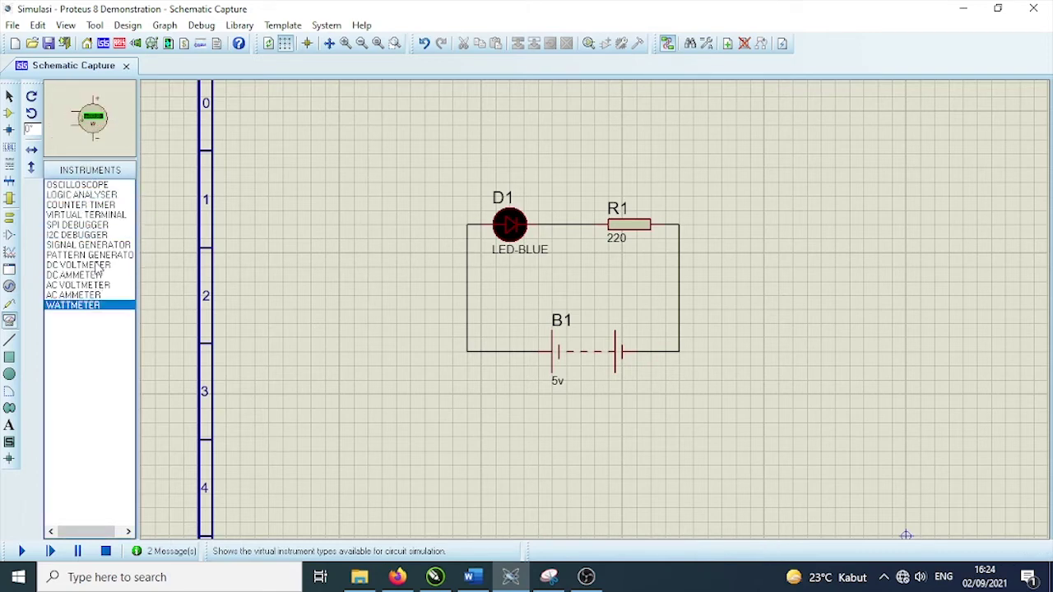
{"action": "left_click", "coordinate": [90, 186]}
{"action": "left_click", "coordinate": [92, 196]}
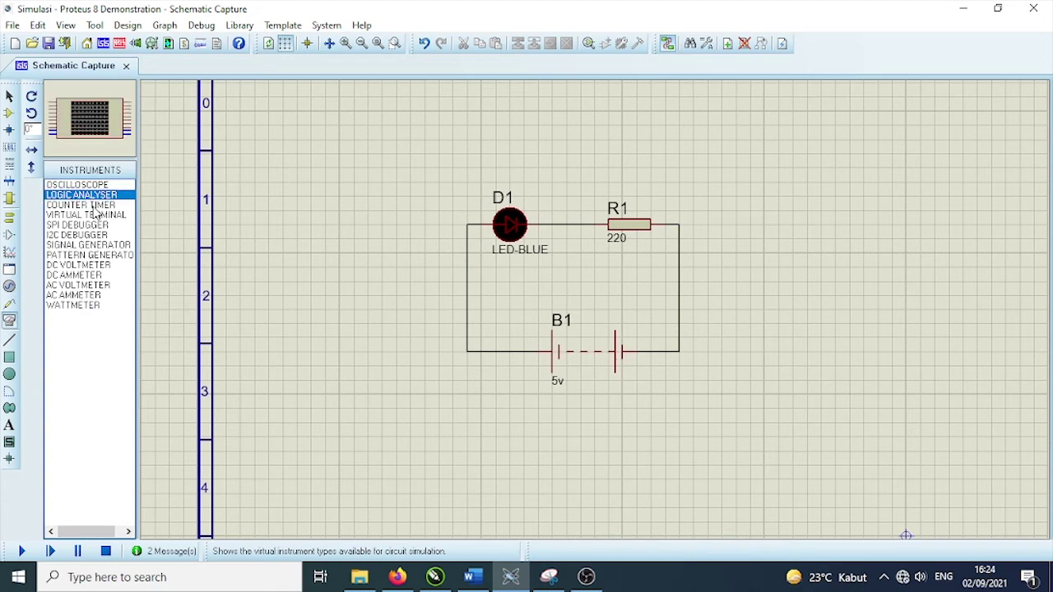
{"action": "left_click", "coordinate": [96, 206]}
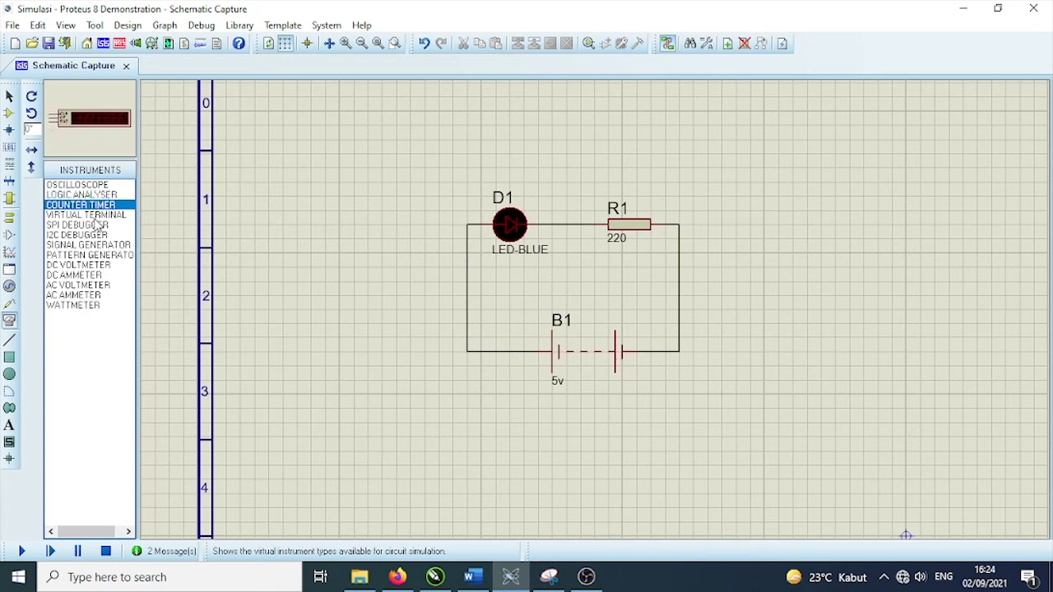
{"action": "left_click", "coordinate": [96, 216]}
{"action": "left_click", "coordinate": [91, 230]}
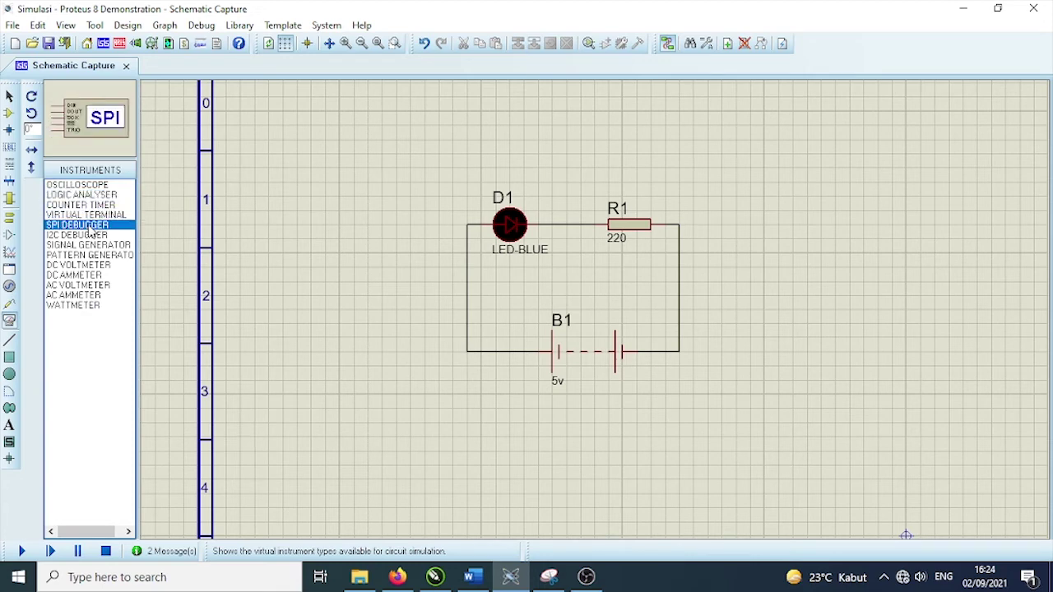
{"action": "left_click", "coordinate": [78, 236]}
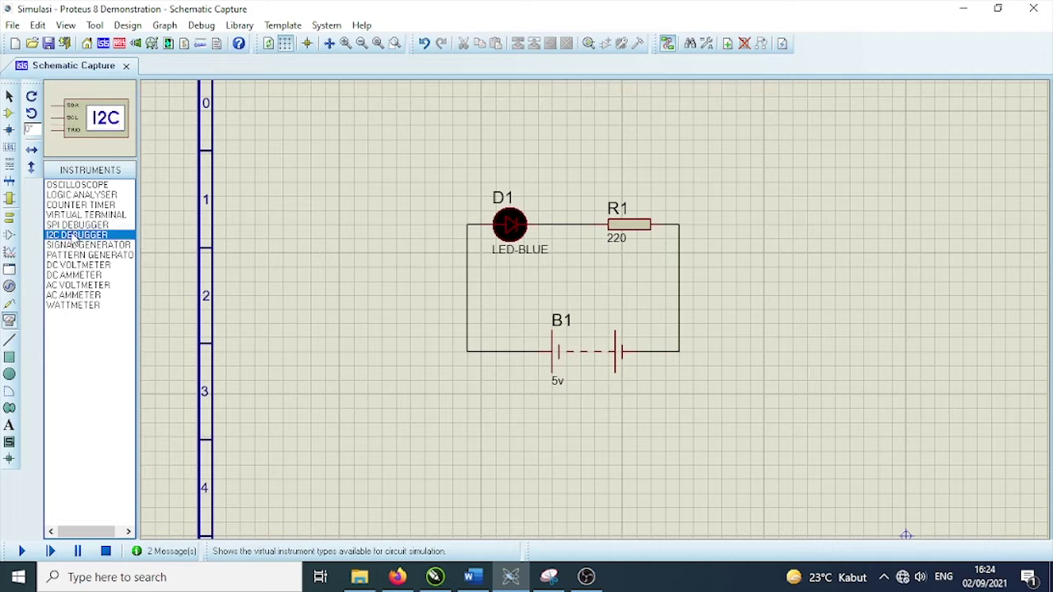
{"action": "left_click", "coordinate": [76, 246]}
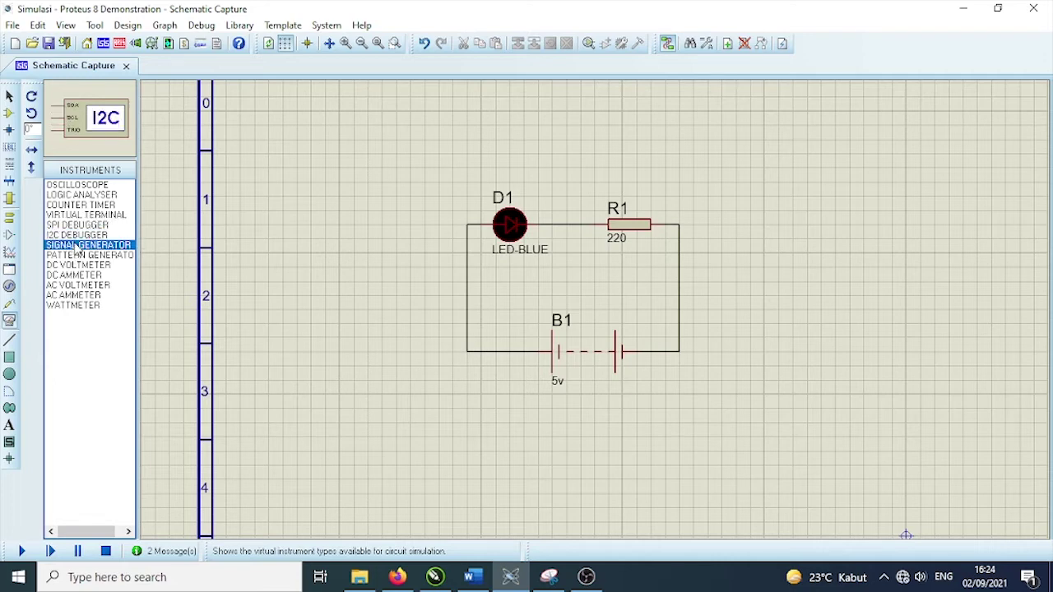
{"action": "left_click", "coordinate": [79, 256]}
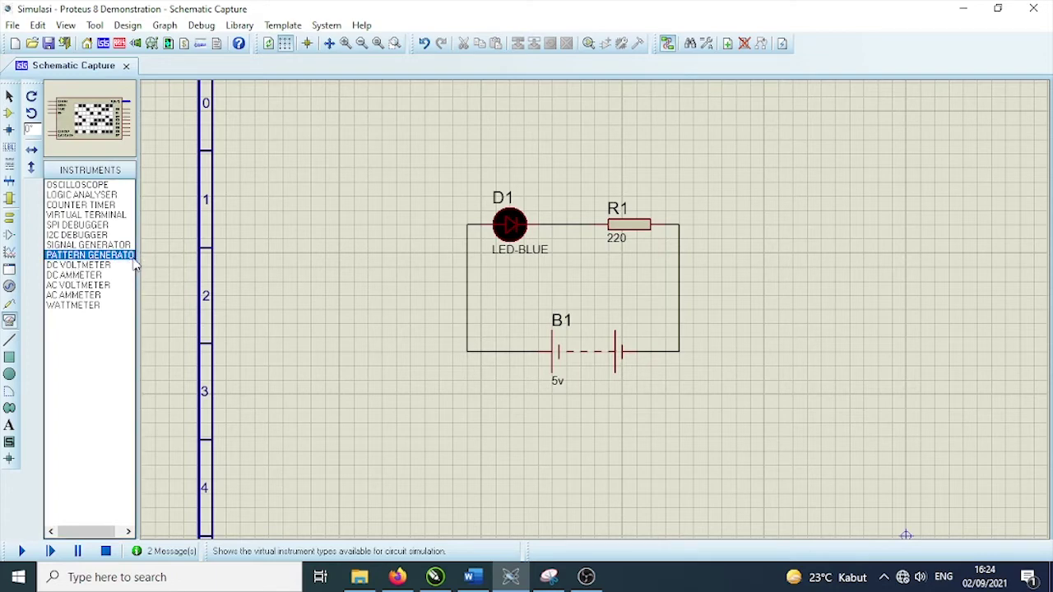
{"action": "left_click", "coordinate": [77, 266]}
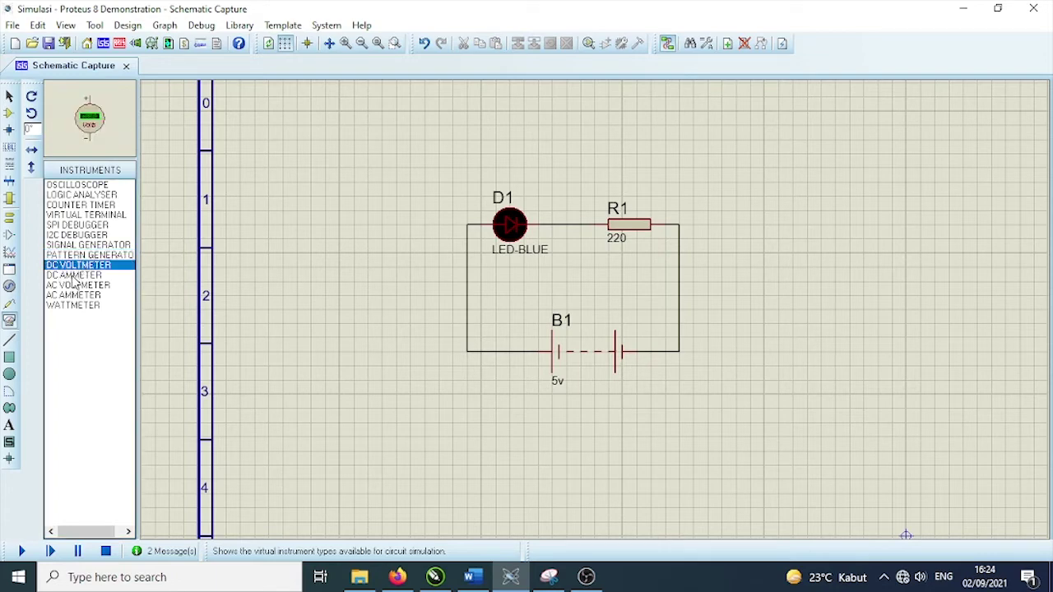
{"action": "left_click", "coordinate": [76, 277]}
{"action": "left_click", "coordinate": [77, 286]}
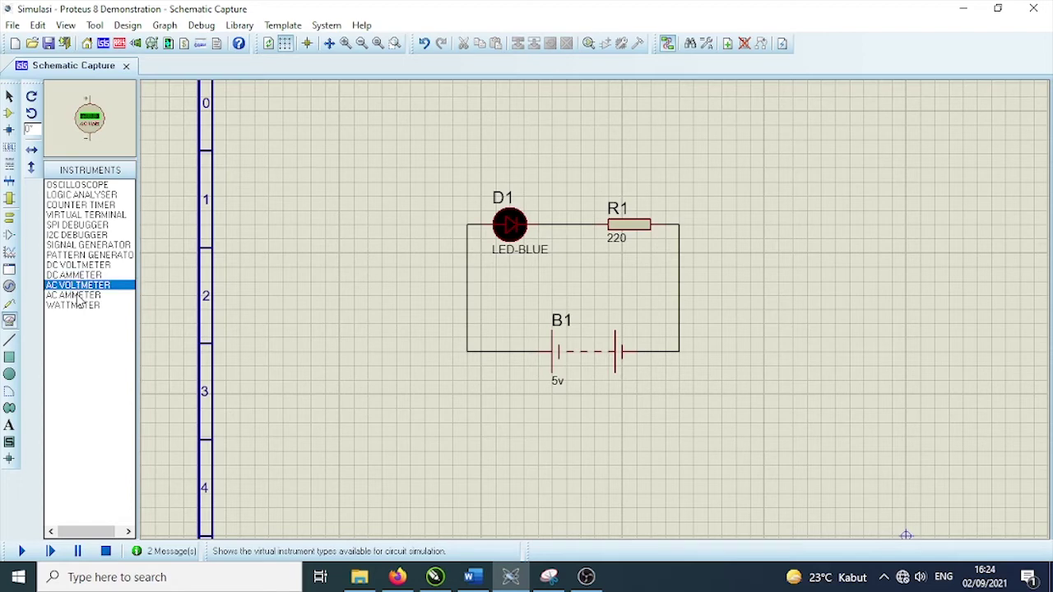
{"action": "left_click", "coordinate": [75, 295]}
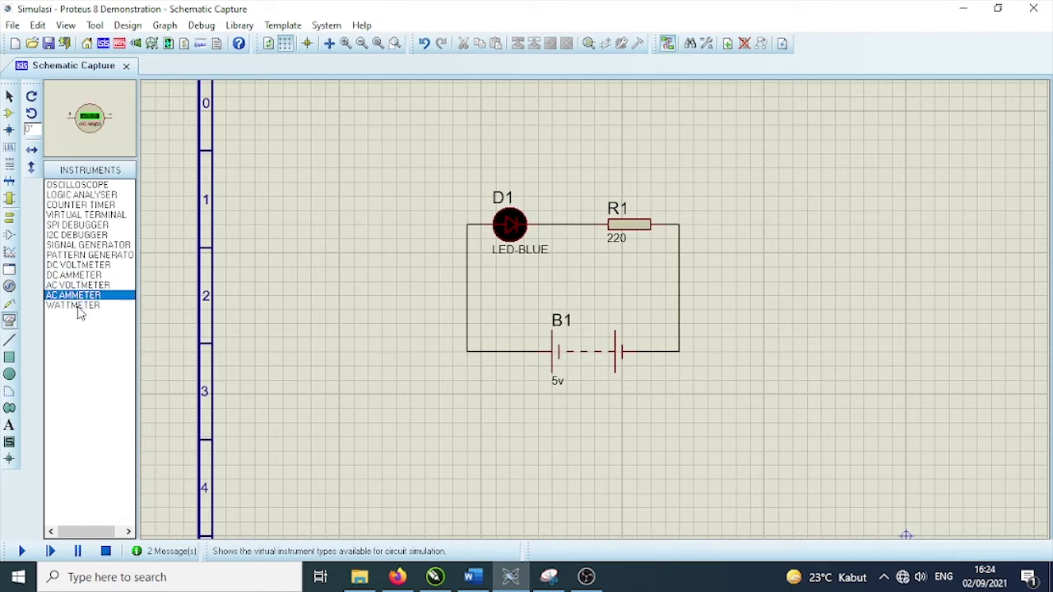
{"action": "left_click", "coordinate": [79, 306]}
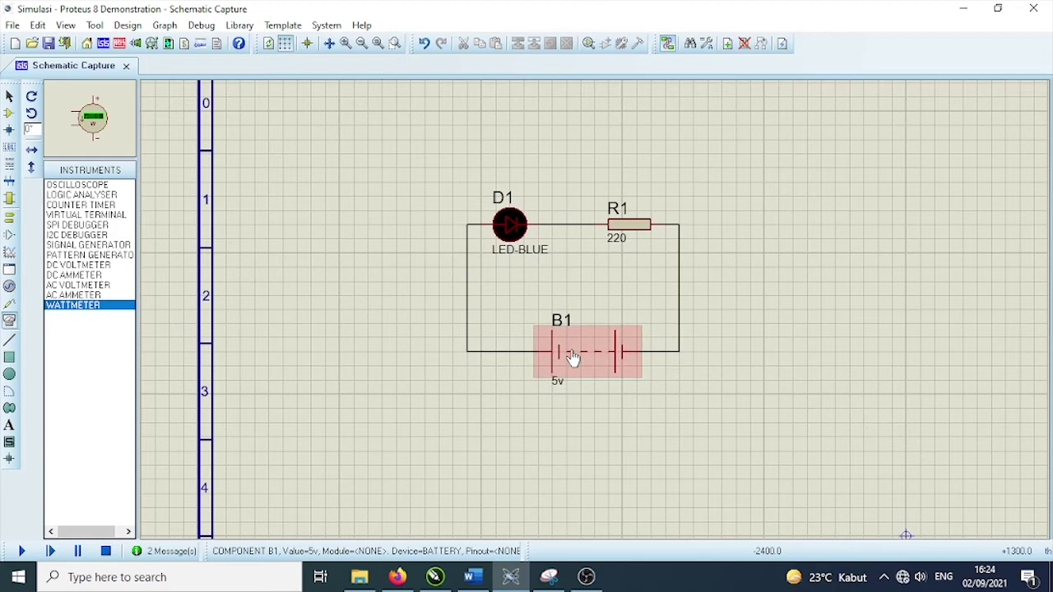
Place two DC voltmeters, rotated with their positive terminals on the left, one above LED D1 and one above resistor R1
{"action": "left_click", "coordinate": [74, 266]}
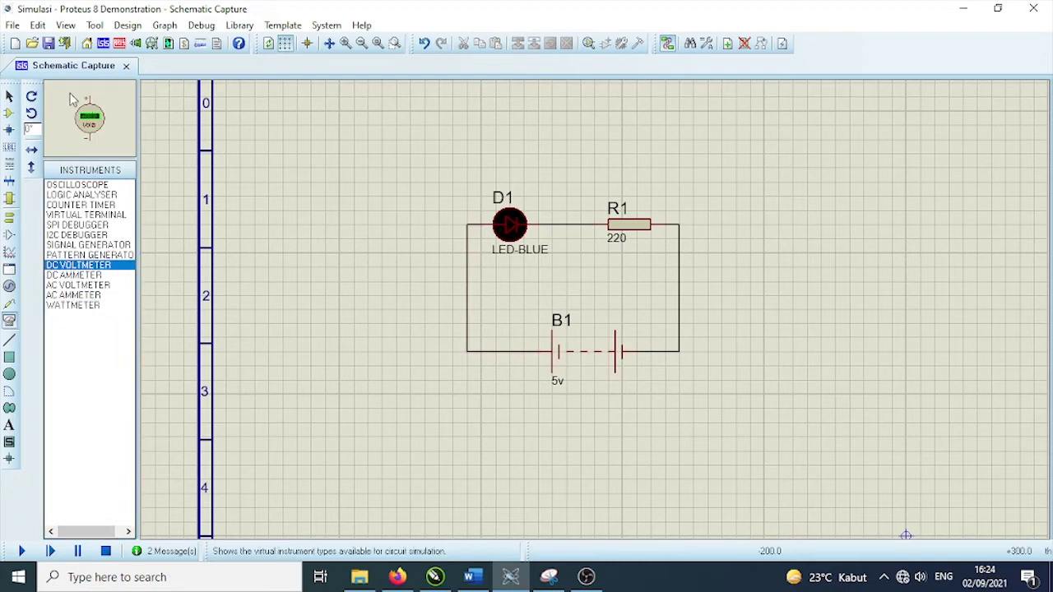
{"action": "left_click", "coordinate": [32, 97]}
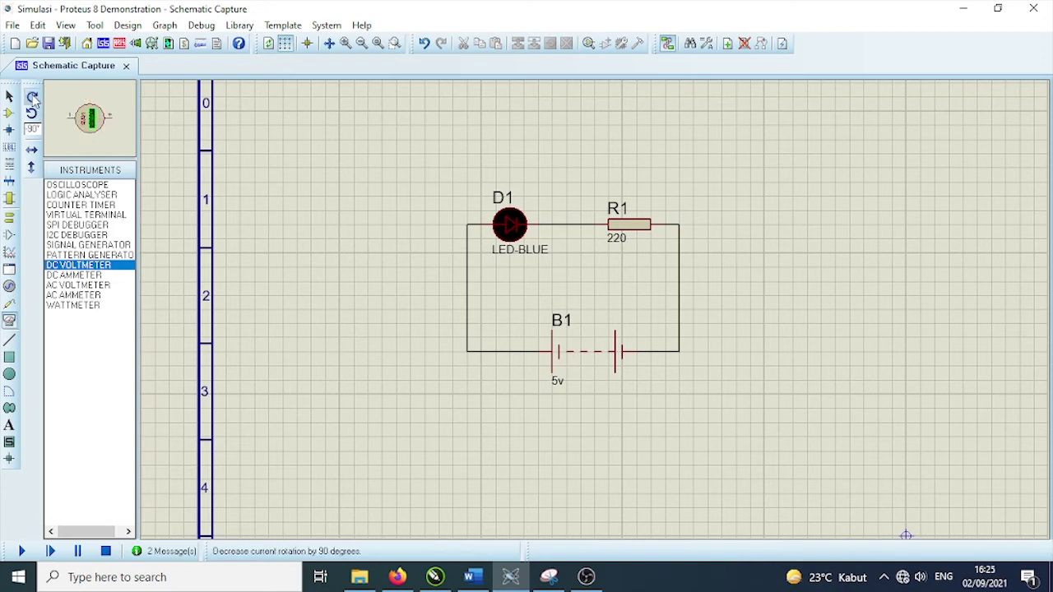
{"action": "left_click", "coordinate": [513, 136]}
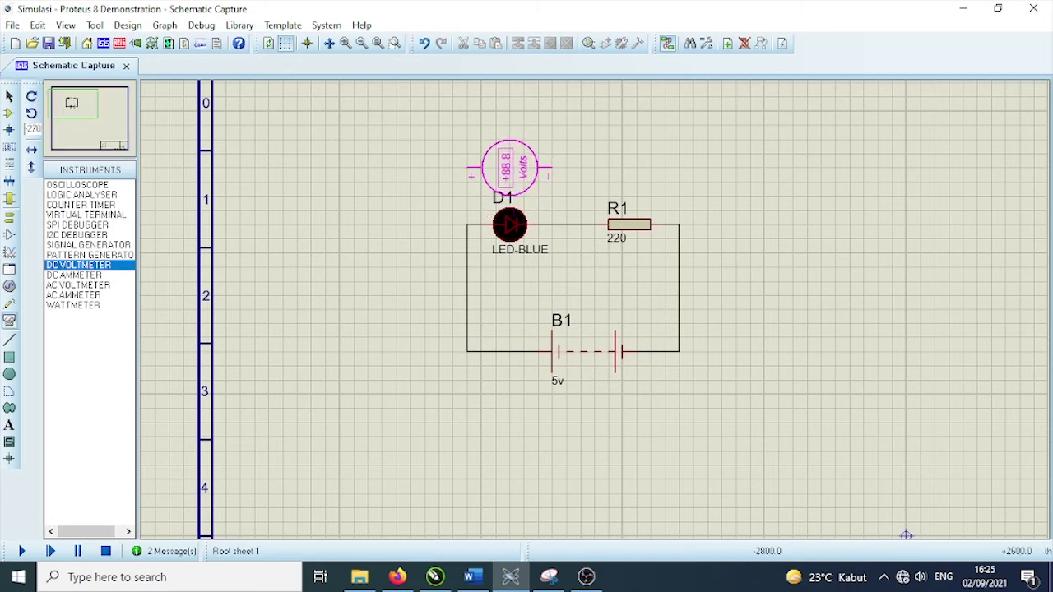
{"action": "left_click", "coordinate": [510, 140]}
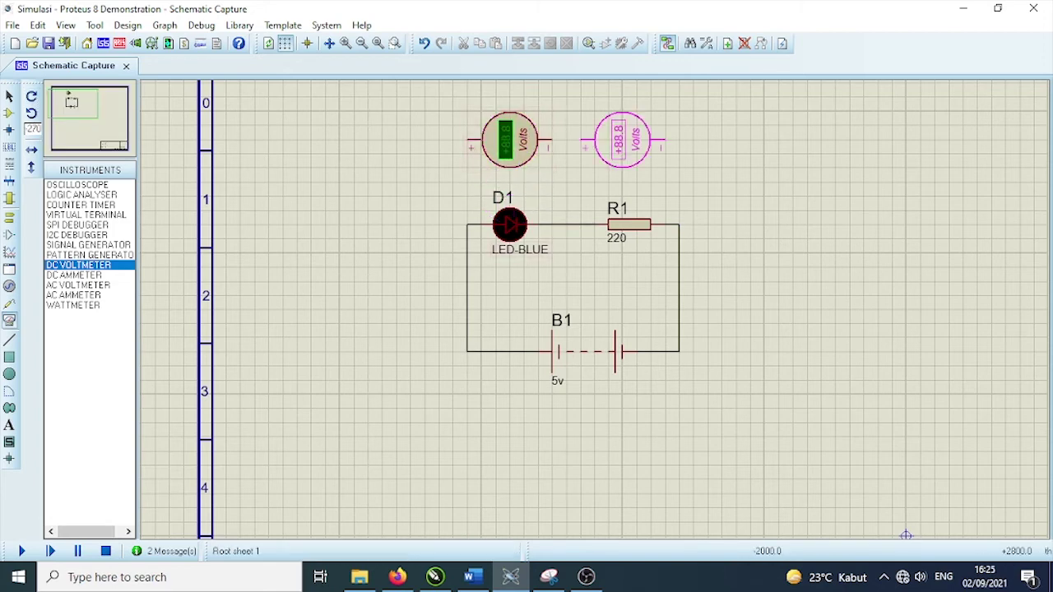
{"action": "left_click", "coordinate": [623, 140]}
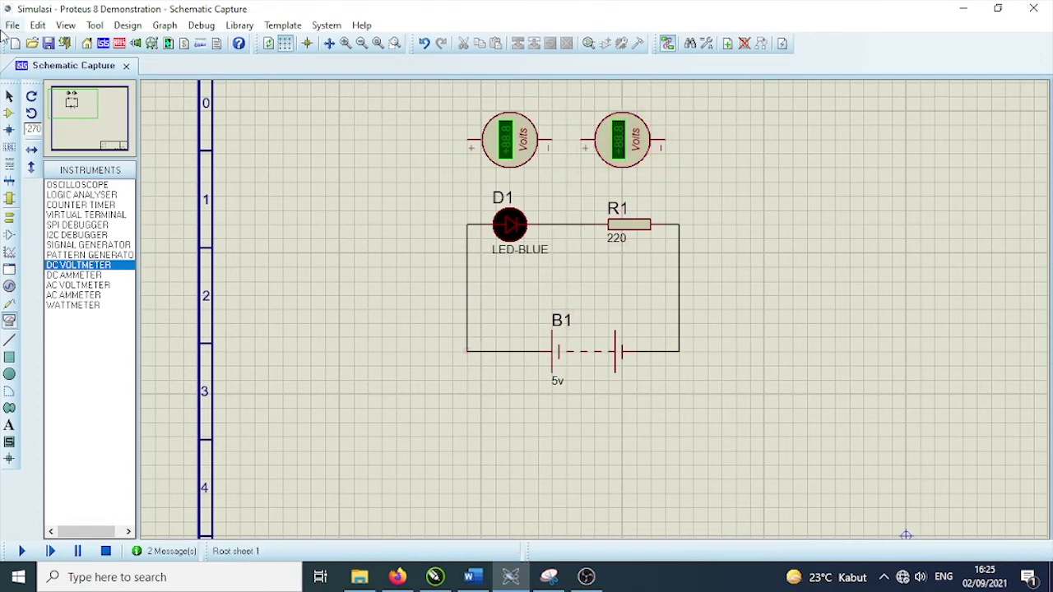
{"action": "key", "text": "Escape"}
Delete the wire between LED D1 and battery B1 and place a vertical DC ammeter beside the gap
{"action": "left_click", "coordinate": [470, 287]}
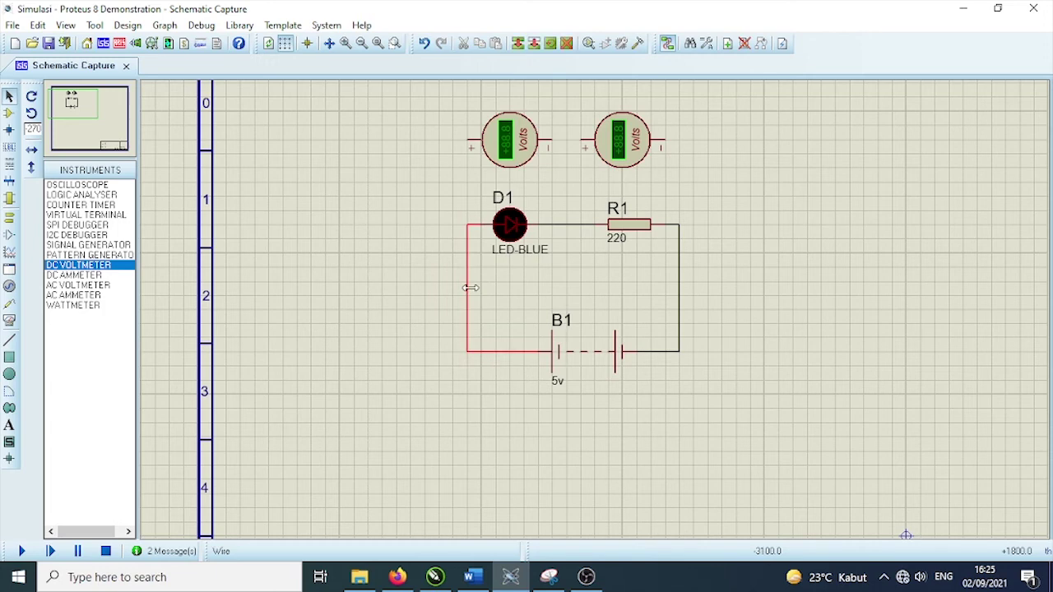
{"action": "key", "text": "Delete"}
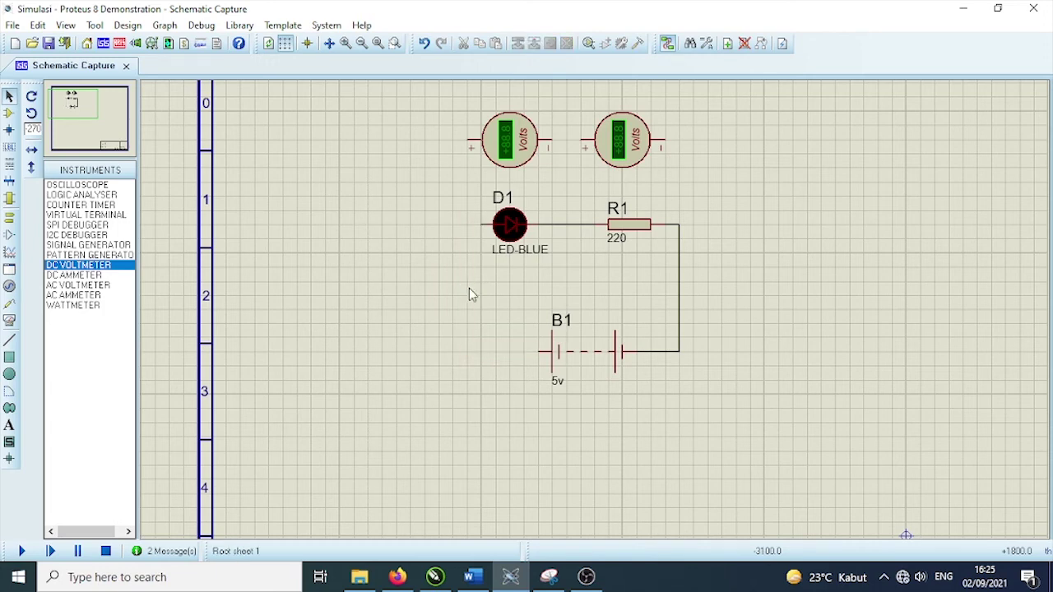
{"action": "left_click", "coordinate": [74, 276]}
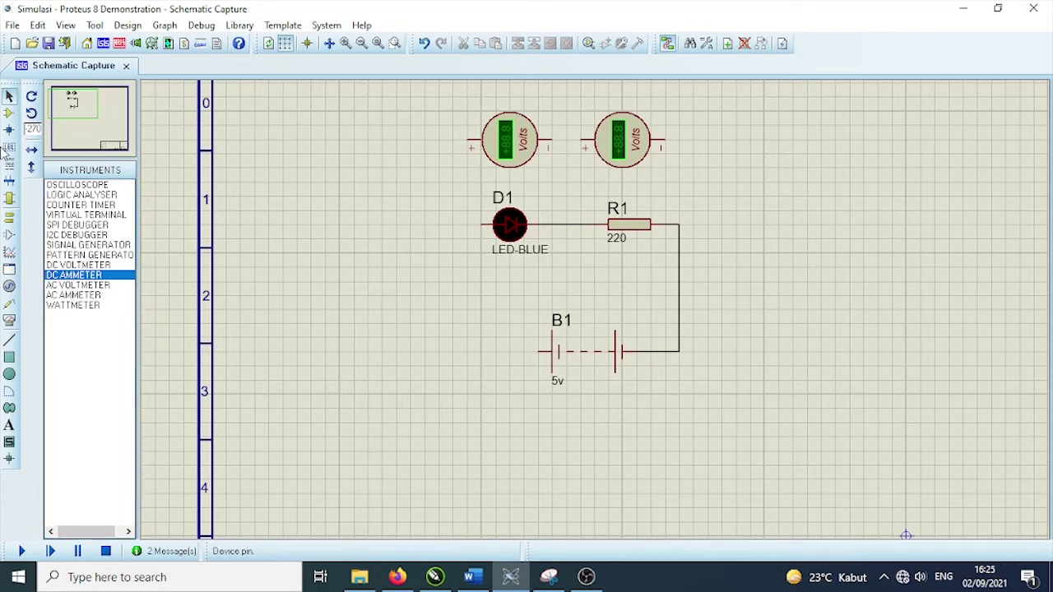
{"action": "left_click", "coordinate": [73, 276]}
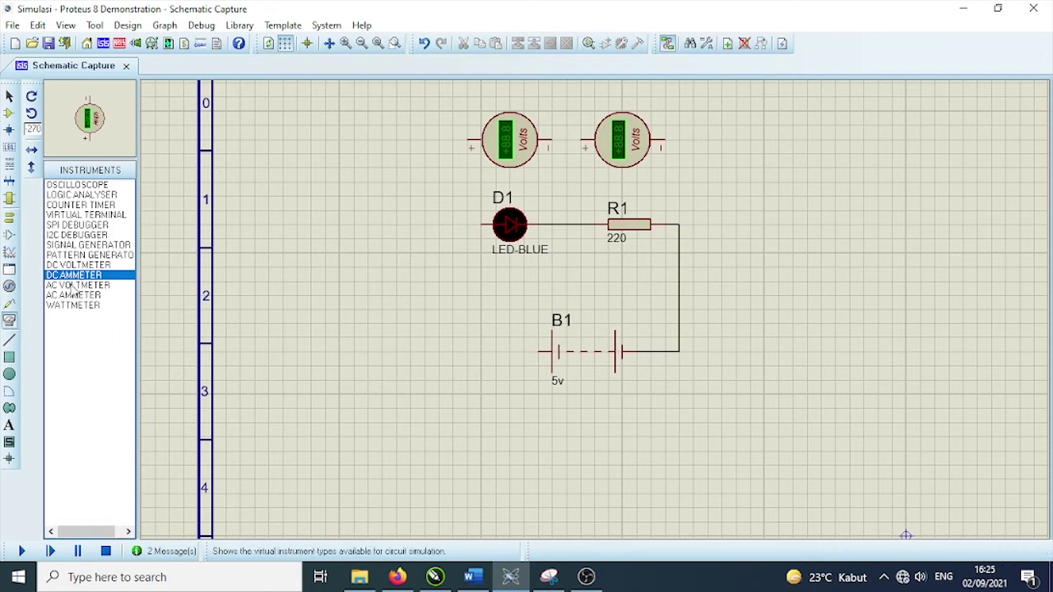
{"action": "left_click", "coordinate": [459, 288]}
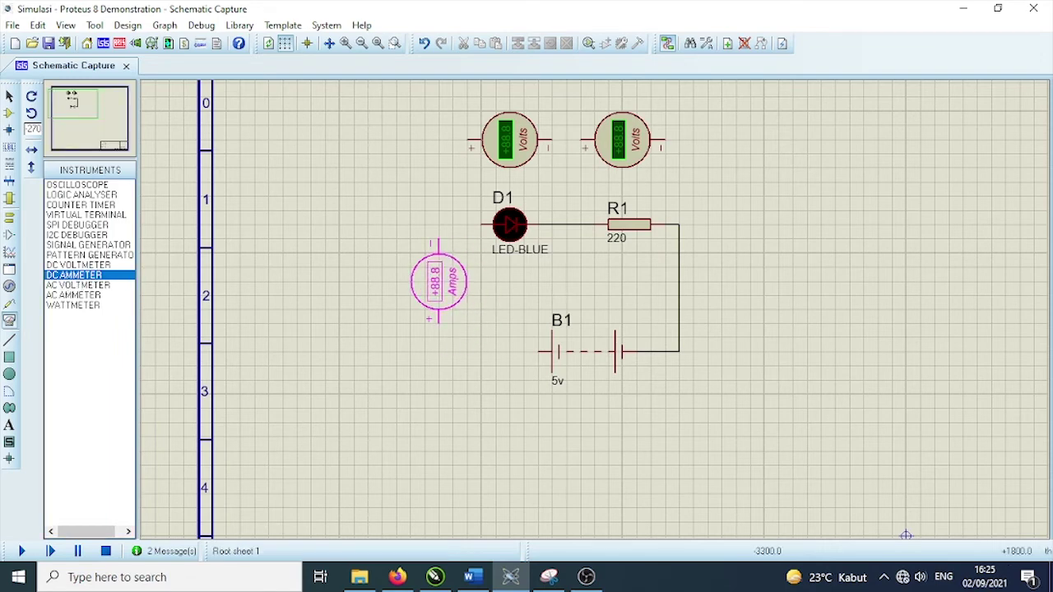
{"action": "left_click", "coordinate": [452, 282]}
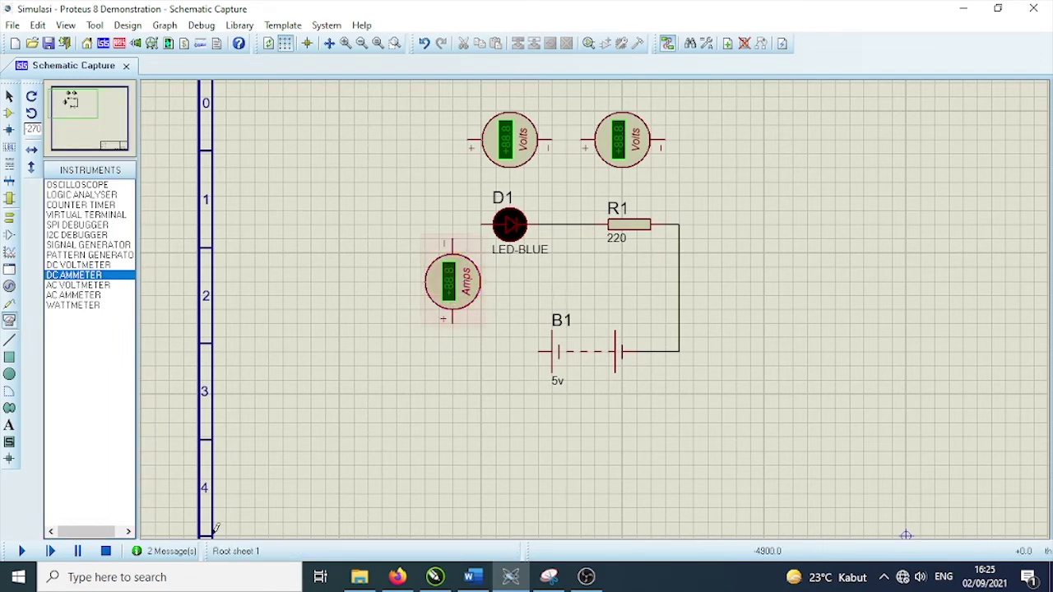
Wire the DC ammeter in series between the positive side of battery B1 and LED D1
{"action": "left_click", "coordinate": [9, 97]}
{"action": "left_click", "coordinate": [540, 351]}
{"action": "left_click", "coordinate": [451, 322]}
{"action": "left_click", "coordinate": [452, 237]}
{"action": "left_click", "coordinate": [482, 224]}
Wire one voltmeter in parallel with LED D1 and the other with resistor R1, and simulate the circuit to read the meters
{"action": "left_click", "coordinate": [468, 140]}
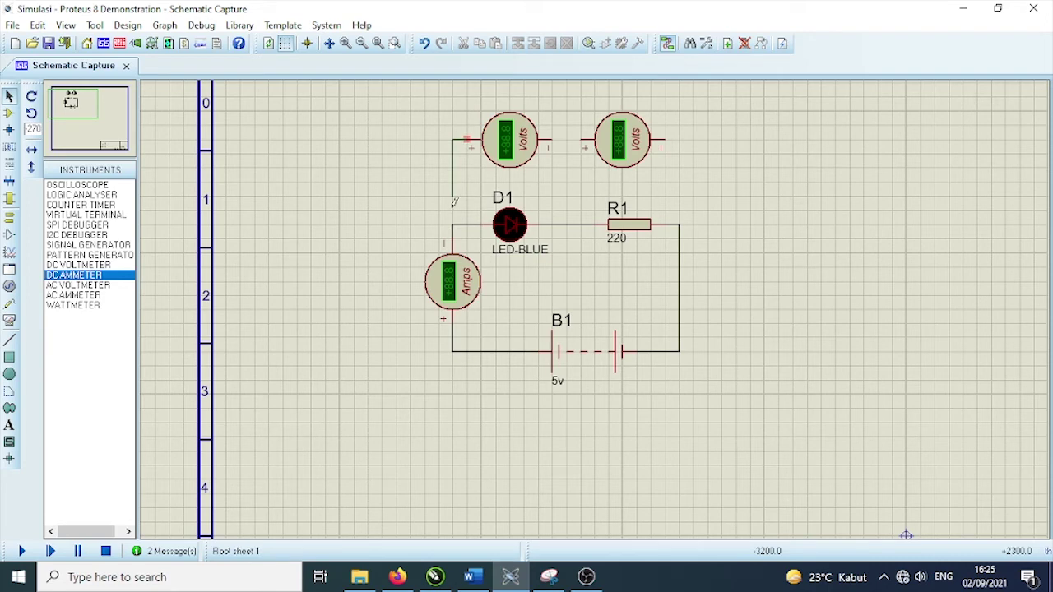
{"action": "left_click", "coordinate": [451, 224]}
{"action": "left_click", "coordinate": [552, 141]}
{"action": "left_click", "coordinate": [566, 224]}
{"action": "left_click", "coordinate": [666, 145]}
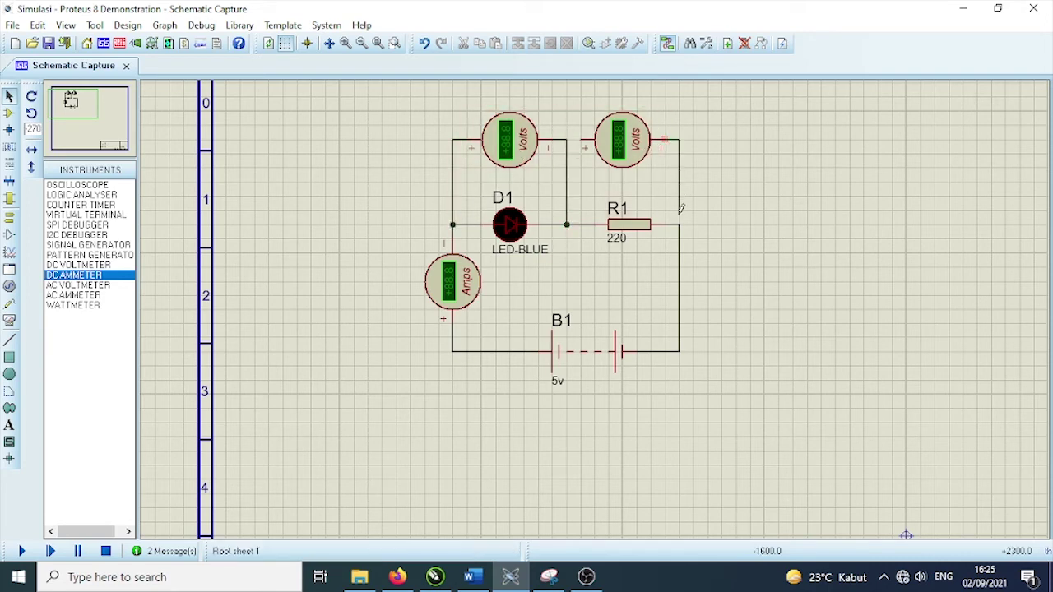
{"action": "left_click", "coordinate": [679, 223]}
{"action": "left_click", "coordinate": [568, 139]}
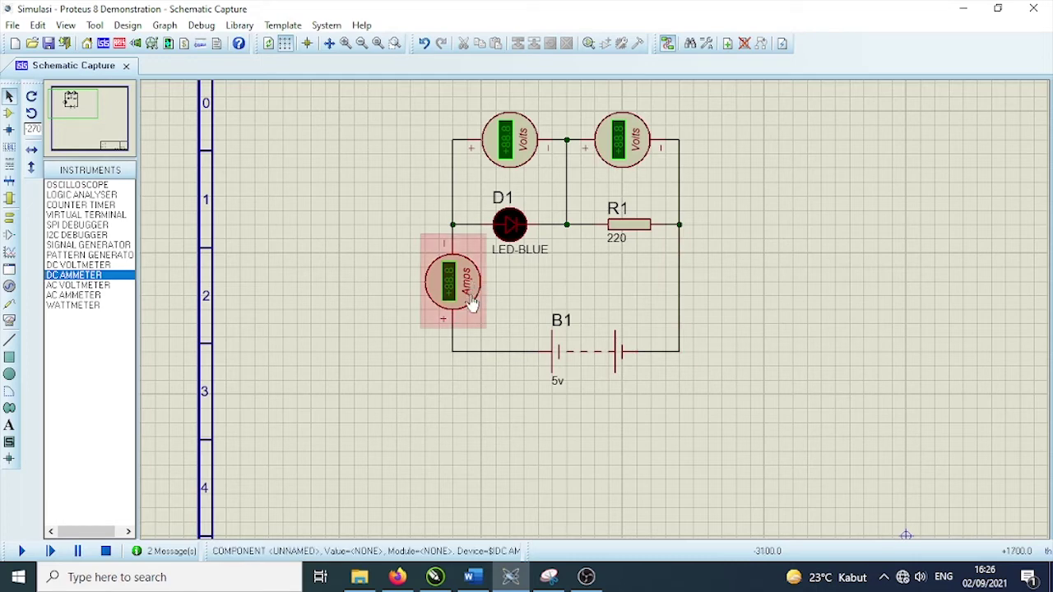
{"action": "left_click", "coordinate": [22, 552]}
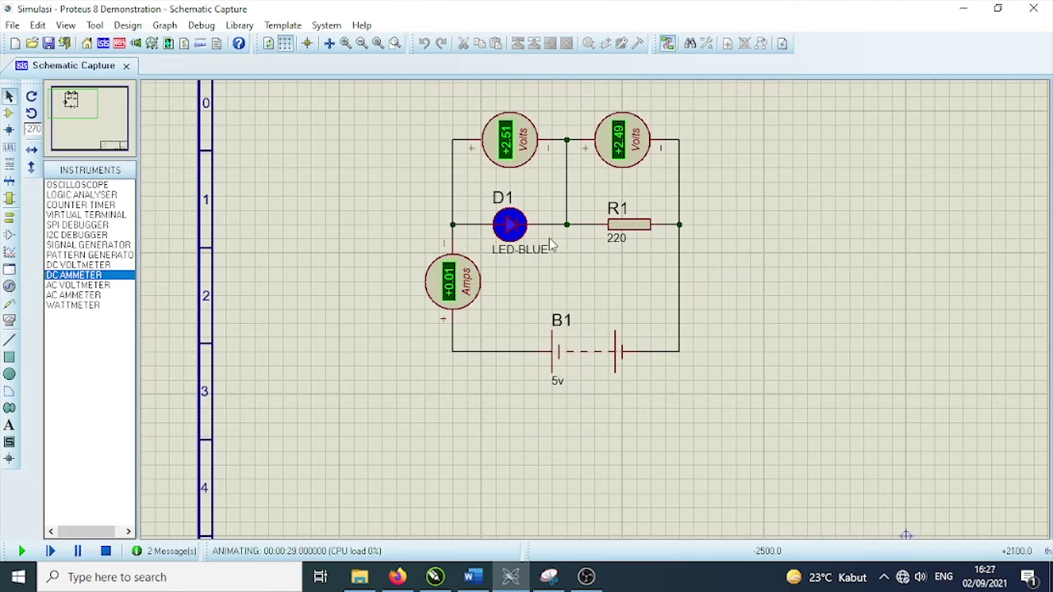
{"action": "left_click", "coordinate": [110, 554]}
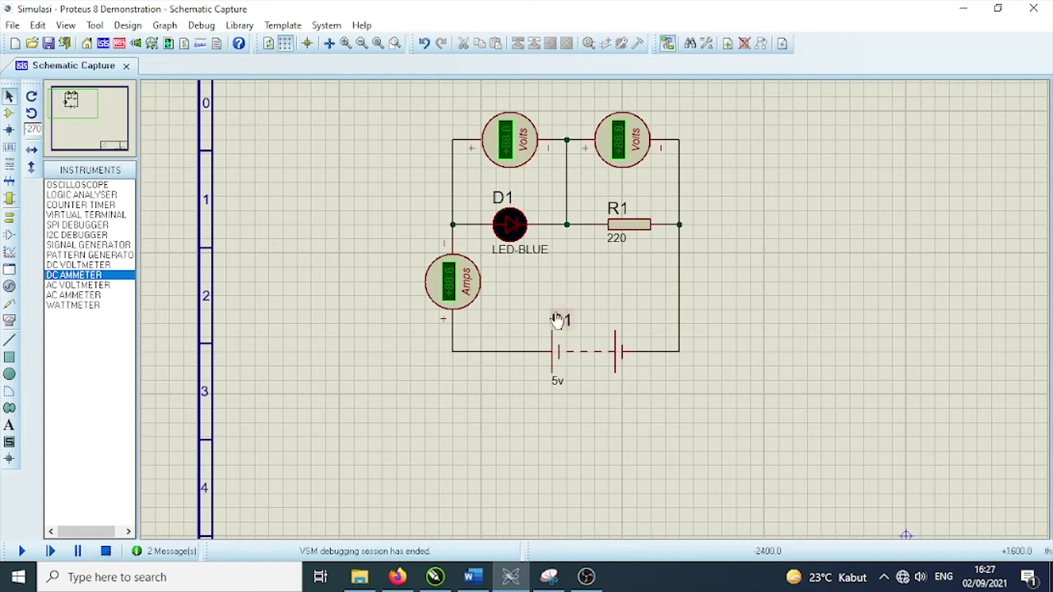
Set the DC ammeter's display range to Milliamps
{"action": "double_click", "coordinate": [466, 295]}
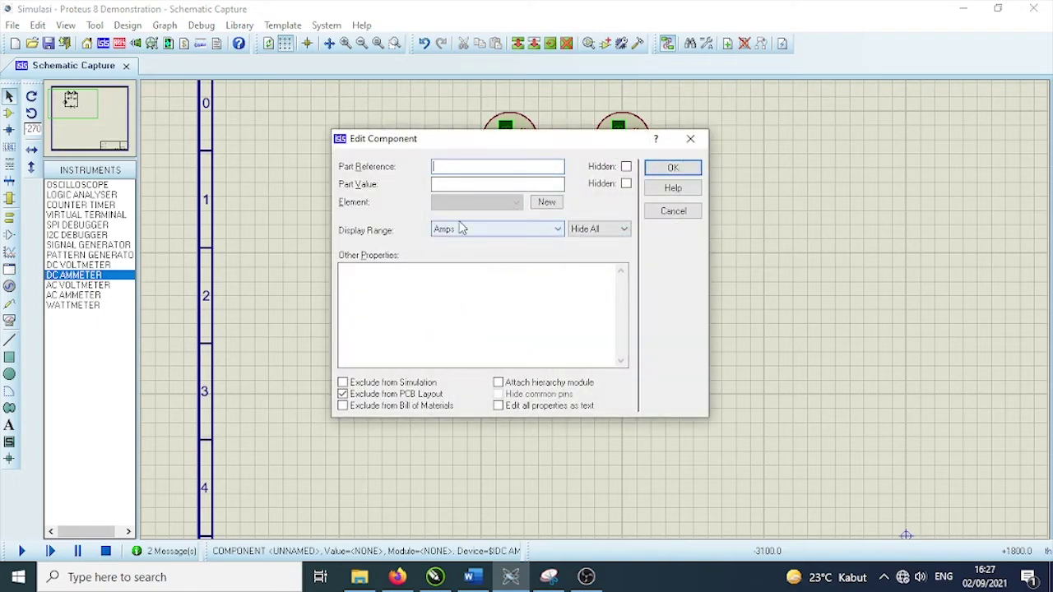
{"action": "left_click", "coordinate": [690, 138]}
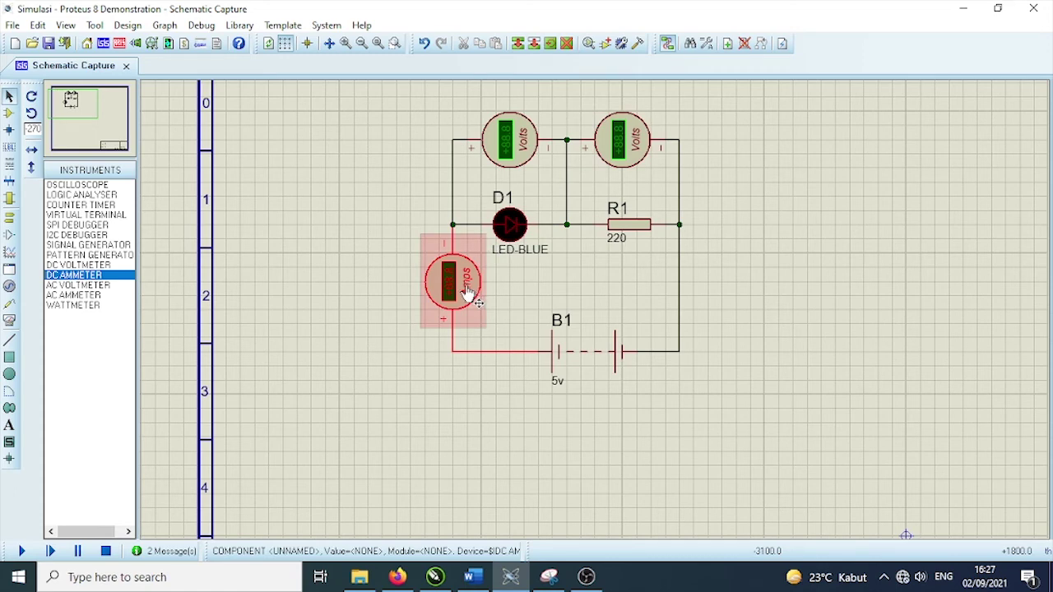
{"action": "double_click", "coordinate": [469, 294]}
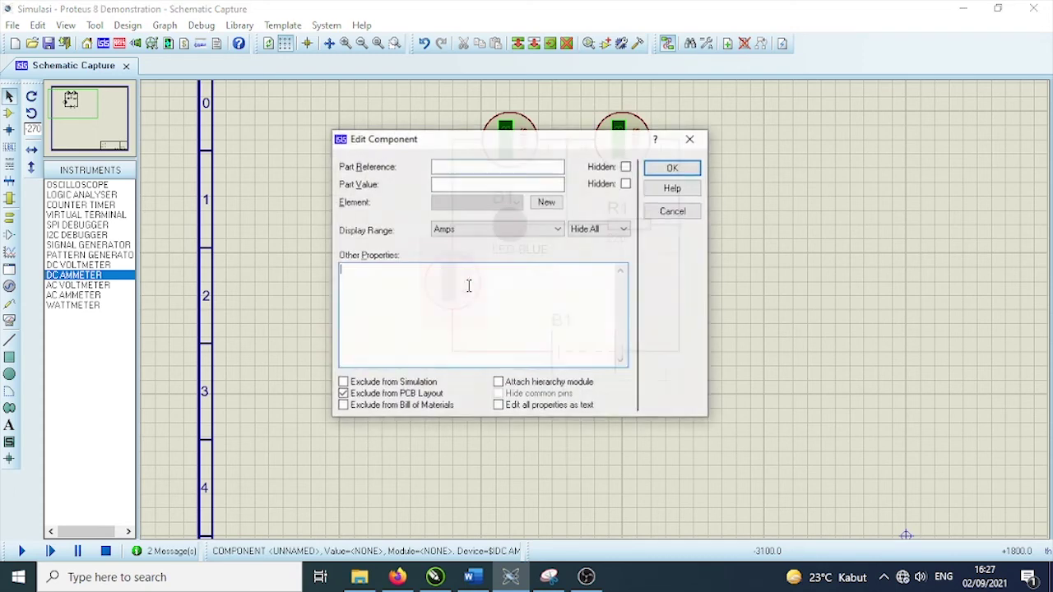
{"action": "left_click", "coordinate": [512, 231]}
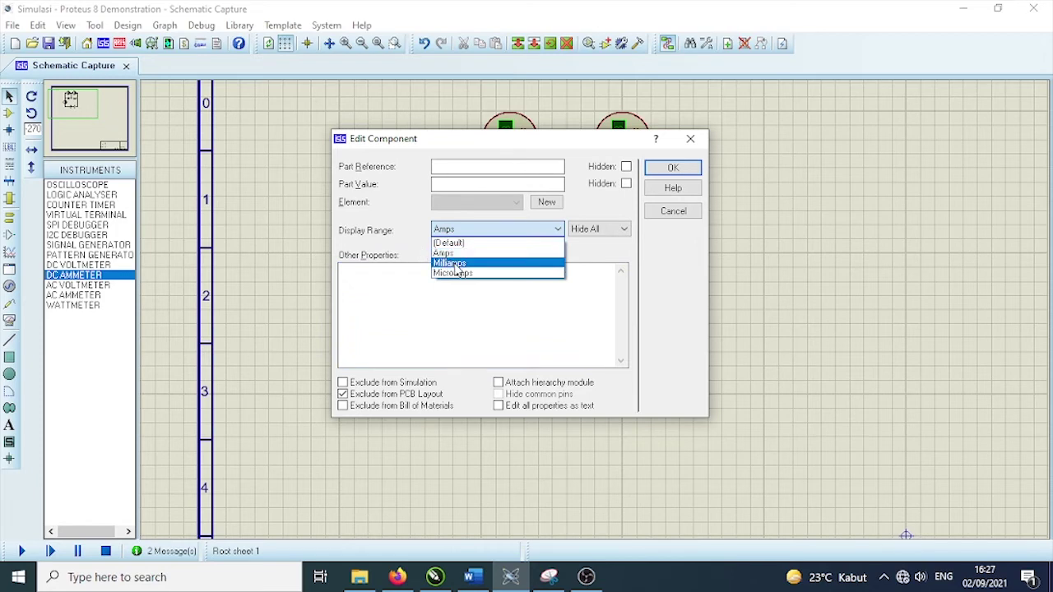
{"action": "left_click", "coordinate": [451, 264]}
{"action": "left_click", "coordinate": [673, 168]}
Run and stop the simulation to read the circuit current in milliamps and the voltages across D1 and R1
{"action": "left_click", "coordinate": [27, 553]}
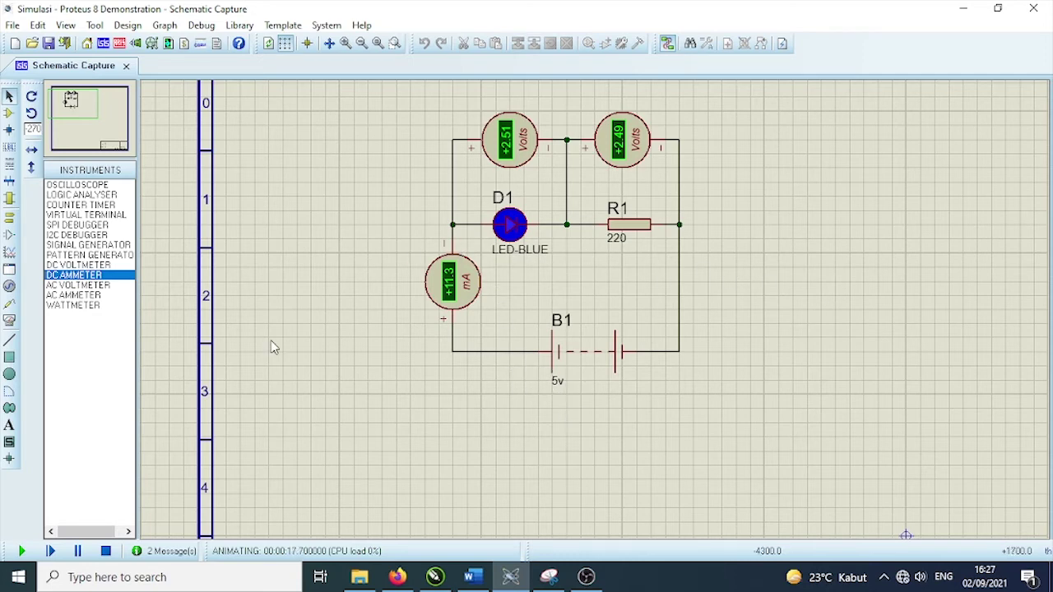
{"action": "left_click", "coordinate": [105, 551]}
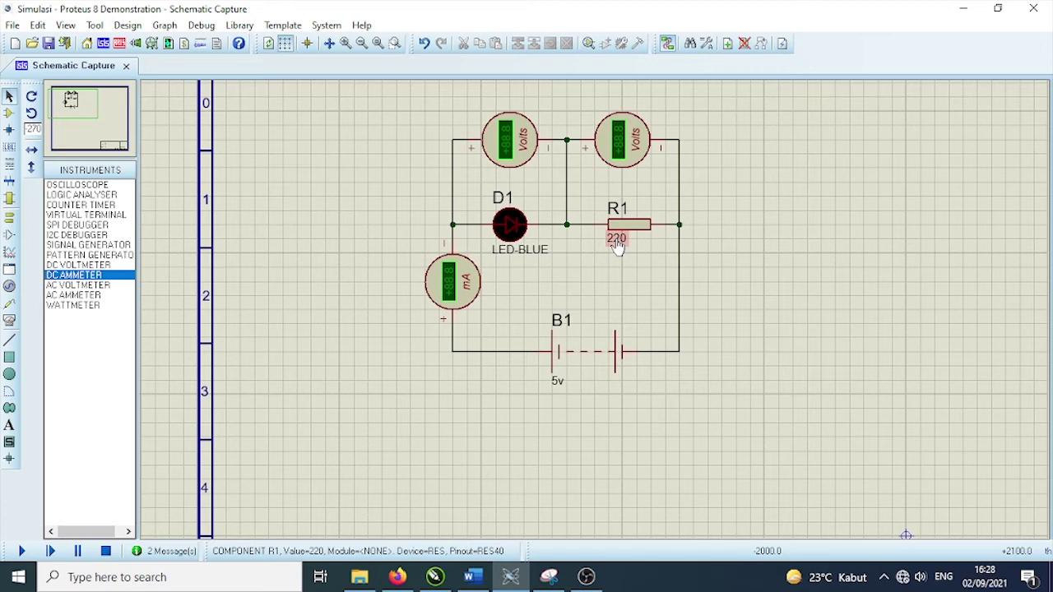
{"action": "left_click", "coordinate": [22, 551]}
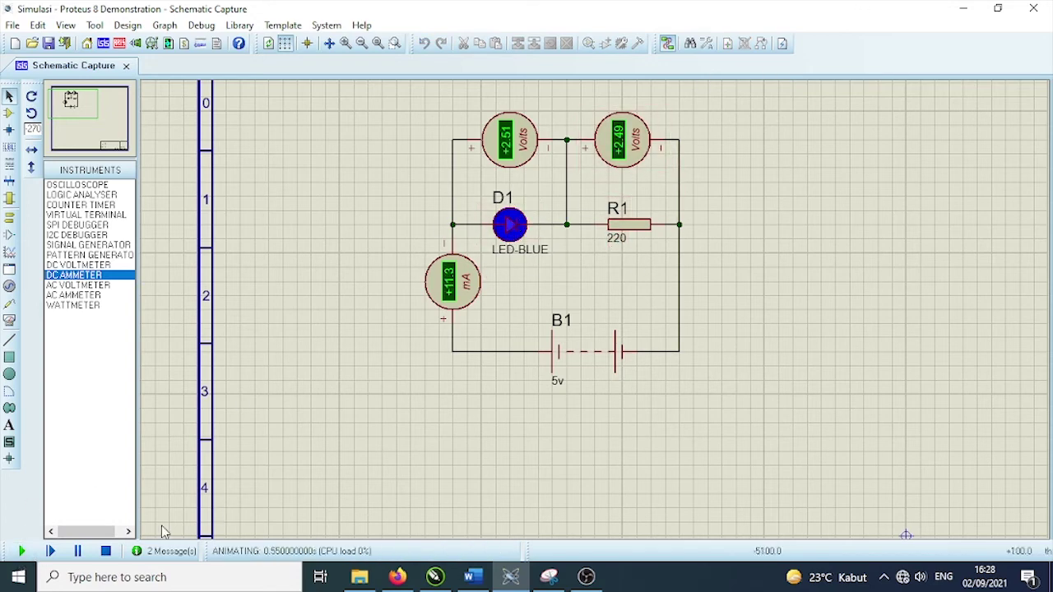
{"action": "left_click", "coordinate": [105, 551]}
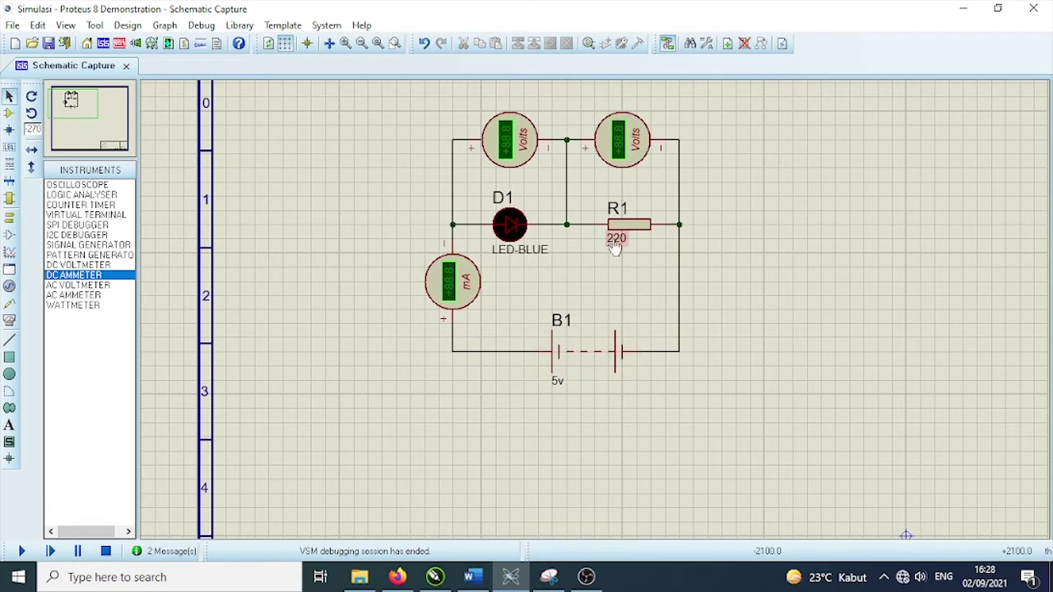
Set resistor R1 to 330 ohms and simulate the circuit to read the meters
{"action": "double_click", "coordinate": [616, 238]}
{"action": "type", "text": "33"}
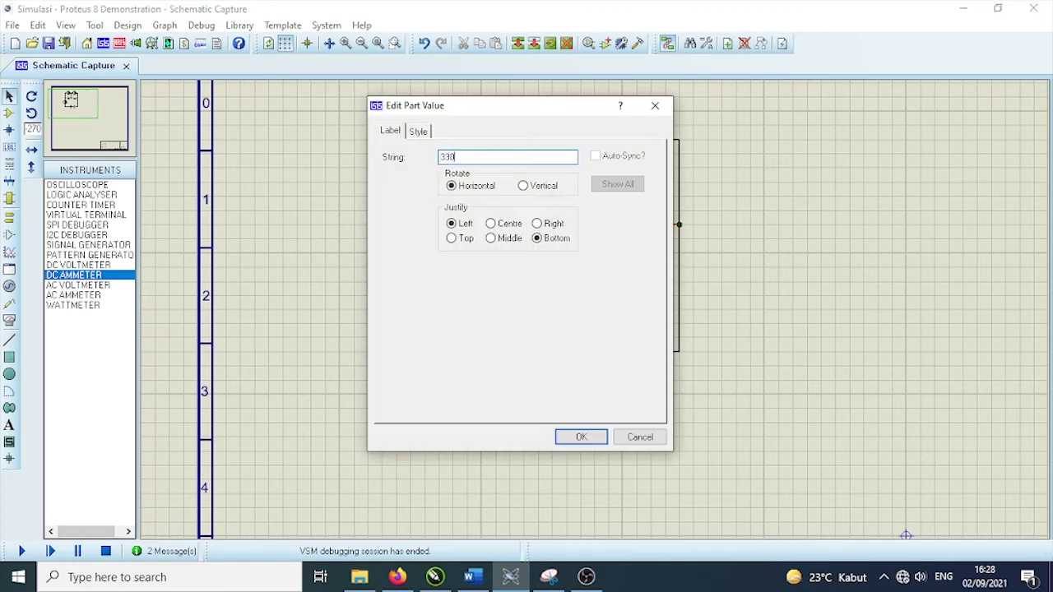
{"action": "type", "text": "0"}
{"action": "key", "text": "Return"}
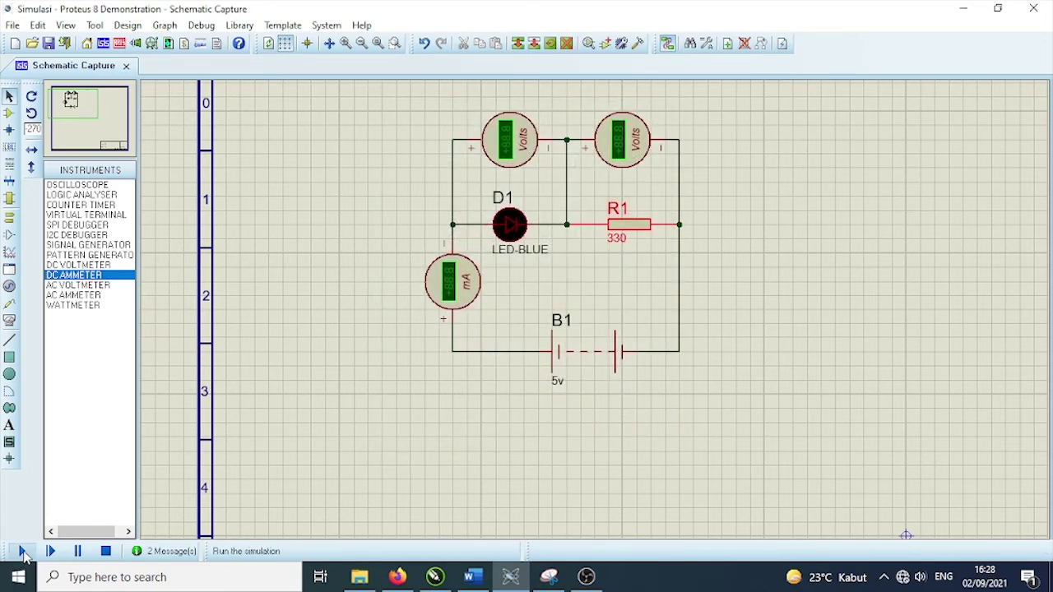
{"action": "left_click", "coordinate": [22, 551]}
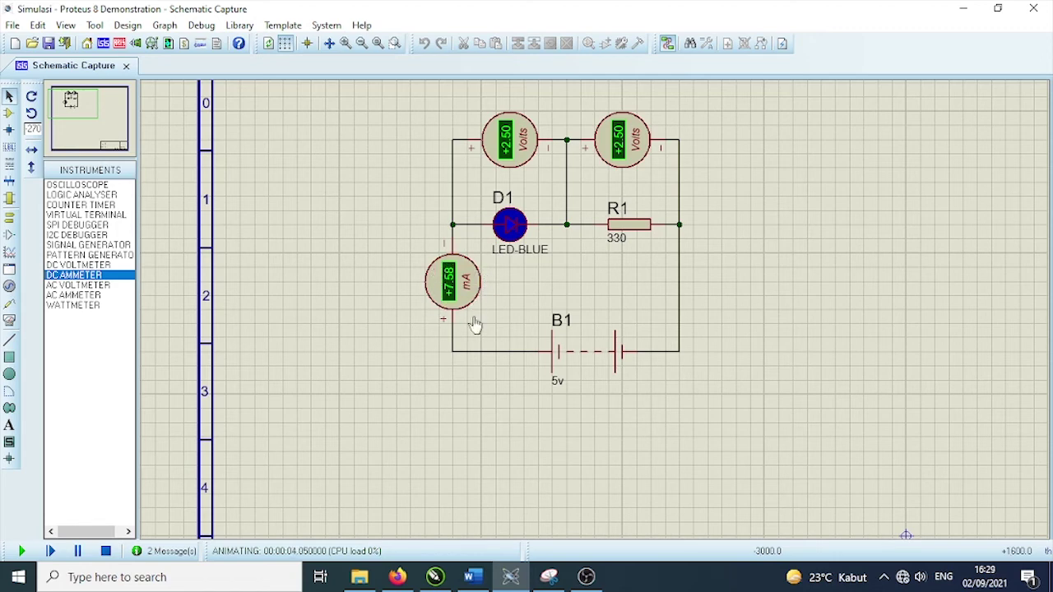
{"action": "left_click", "coordinate": [106, 551]}
Set resistor R1 to 470 ohms and simulate the circuit to read the meters
{"action": "double_click", "coordinate": [615, 240]}
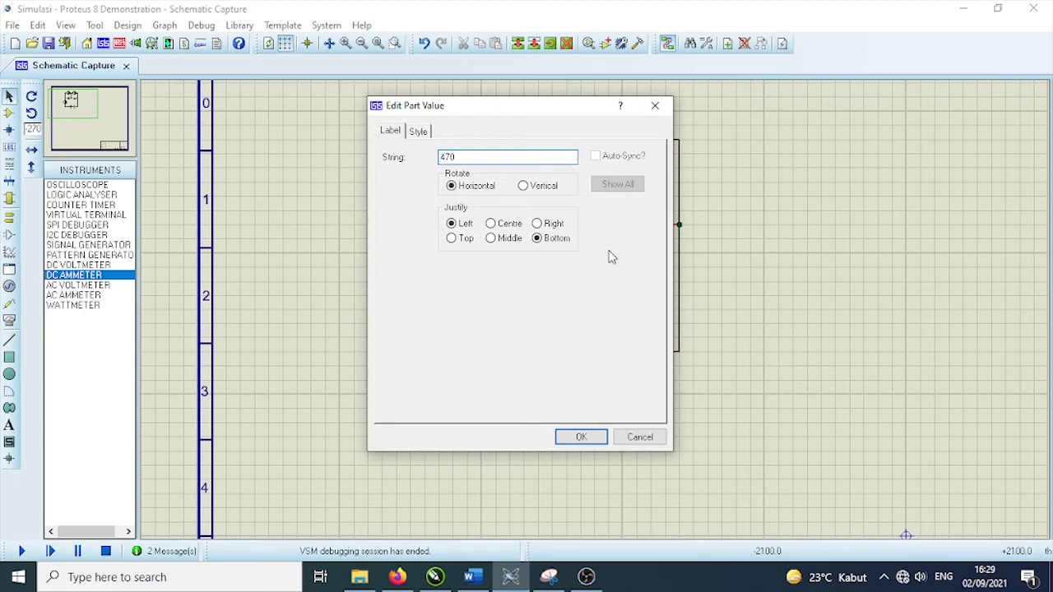
{"action": "left_click", "coordinate": [581, 438]}
{"action": "left_click", "coordinate": [22, 551]}
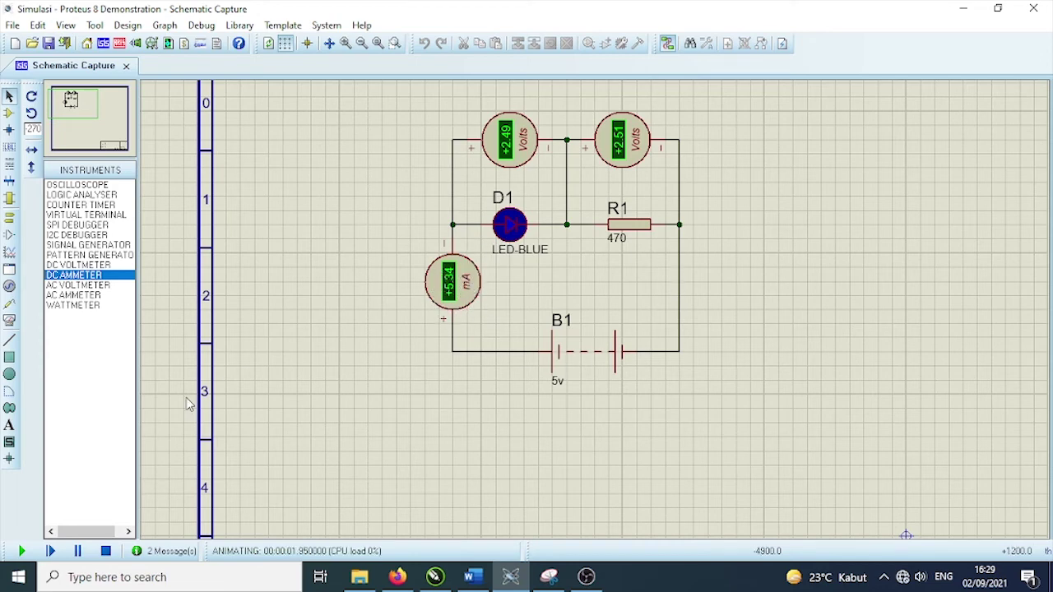
{"action": "left_click", "coordinate": [106, 551]}
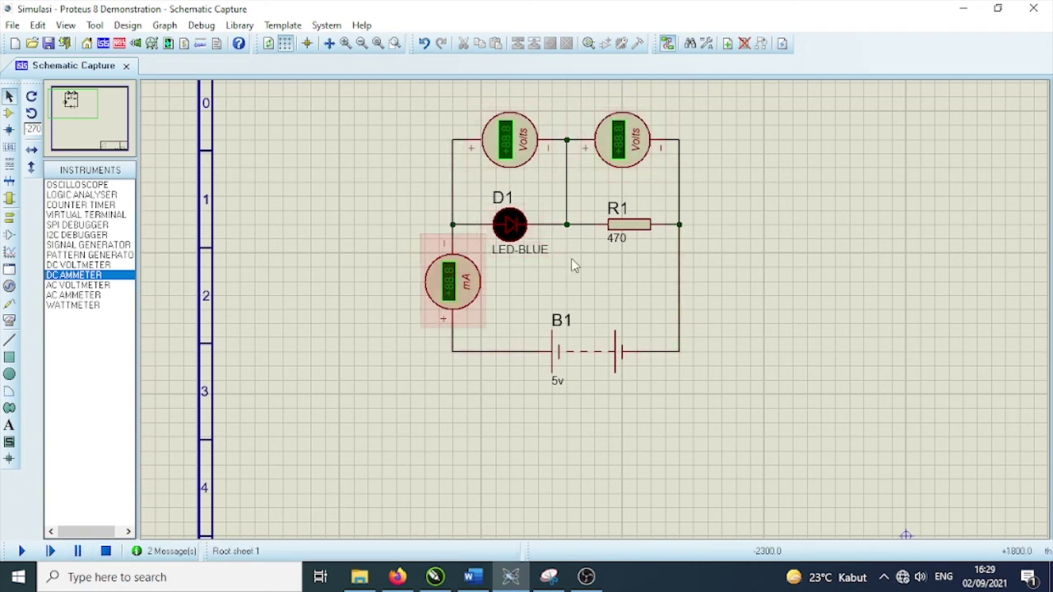
Replace blue LED D1 with an LED-RED rotated to -270 degrees, in the same place between the ammeter and resistor R1
{"action": "left_click", "coordinate": [517, 234]}
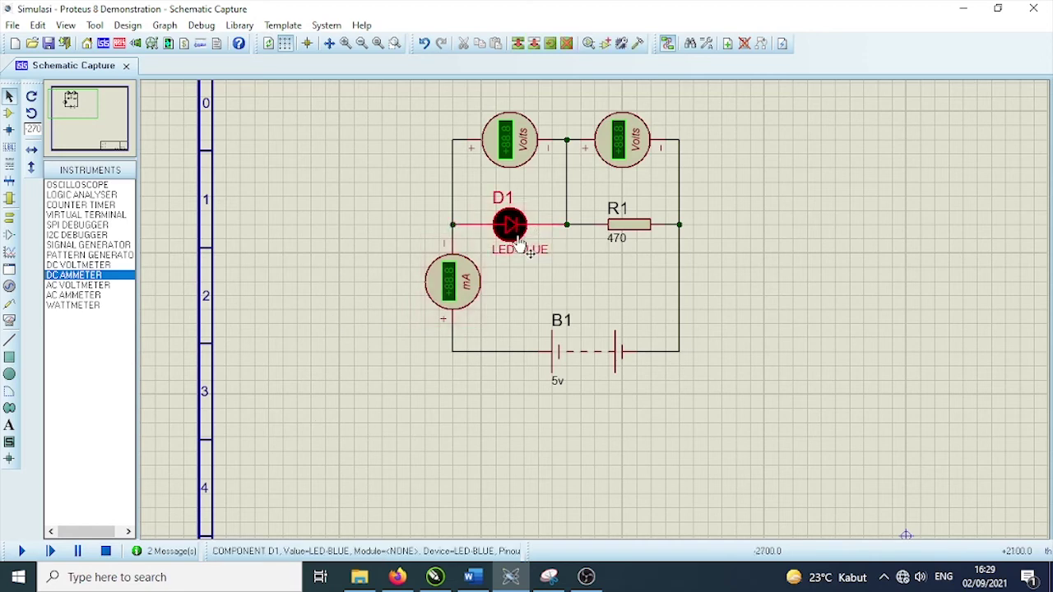
{"action": "key", "text": "Delete"}
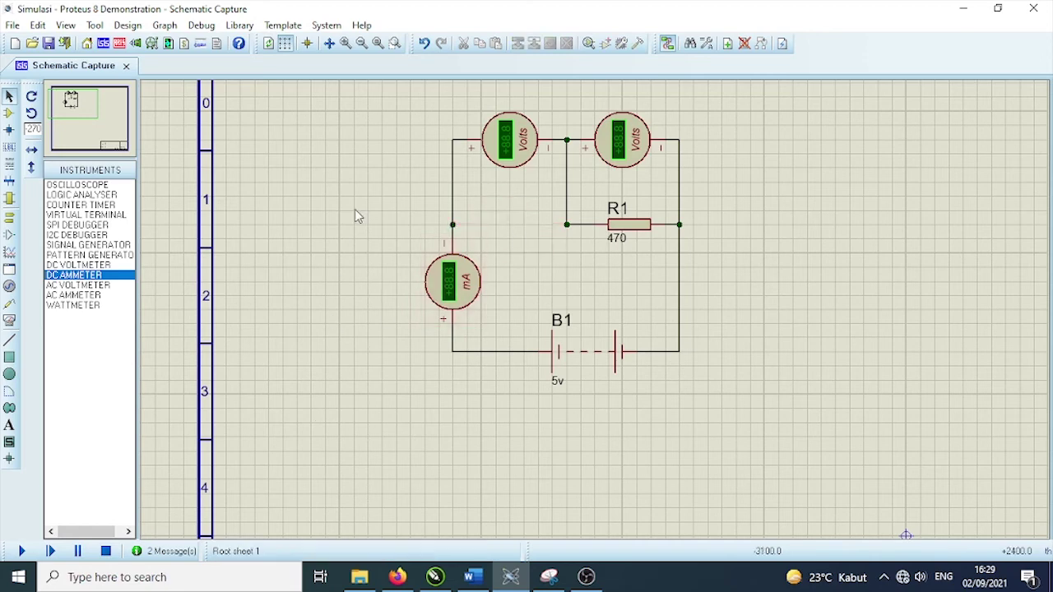
{"action": "left_click", "coordinate": [9, 198]}
{"action": "left_click", "coordinate": [9, 218]}
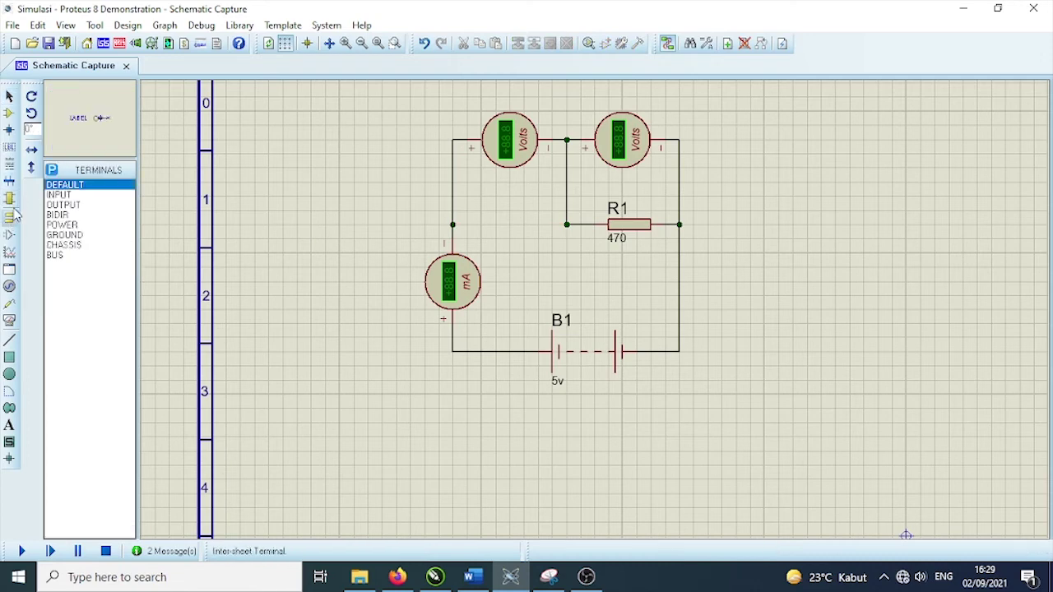
{"action": "left_click", "coordinate": [9, 112]}
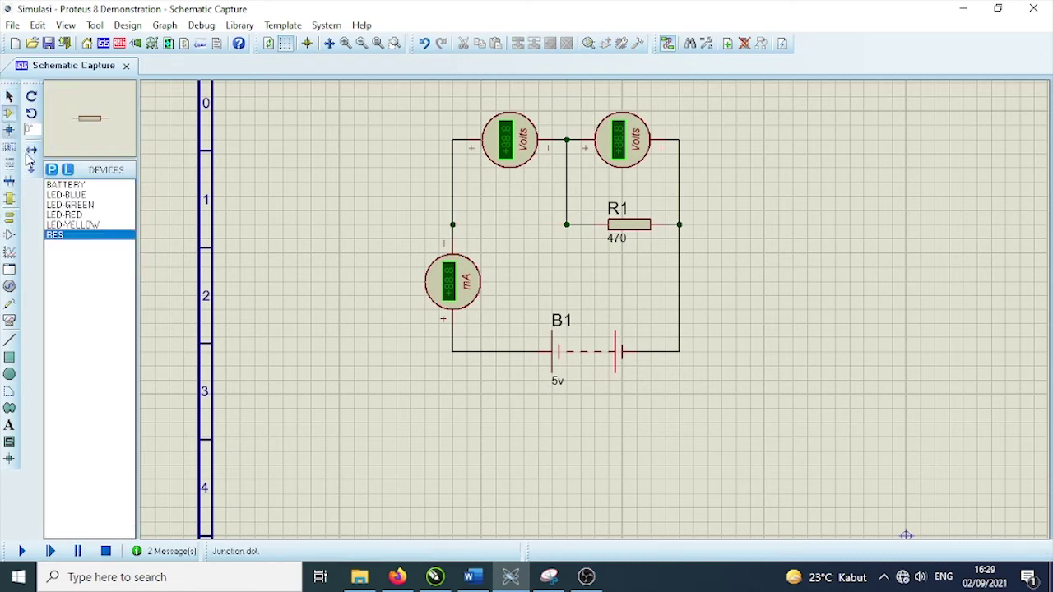
{"action": "left_click", "coordinate": [74, 195]}
{"action": "left_click", "coordinate": [73, 215]}
{"action": "left_click", "coordinate": [72, 204]}
{"action": "left_click", "coordinate": [73, 215]}
{"action": "left_click", "coordinate": [32, 96]}
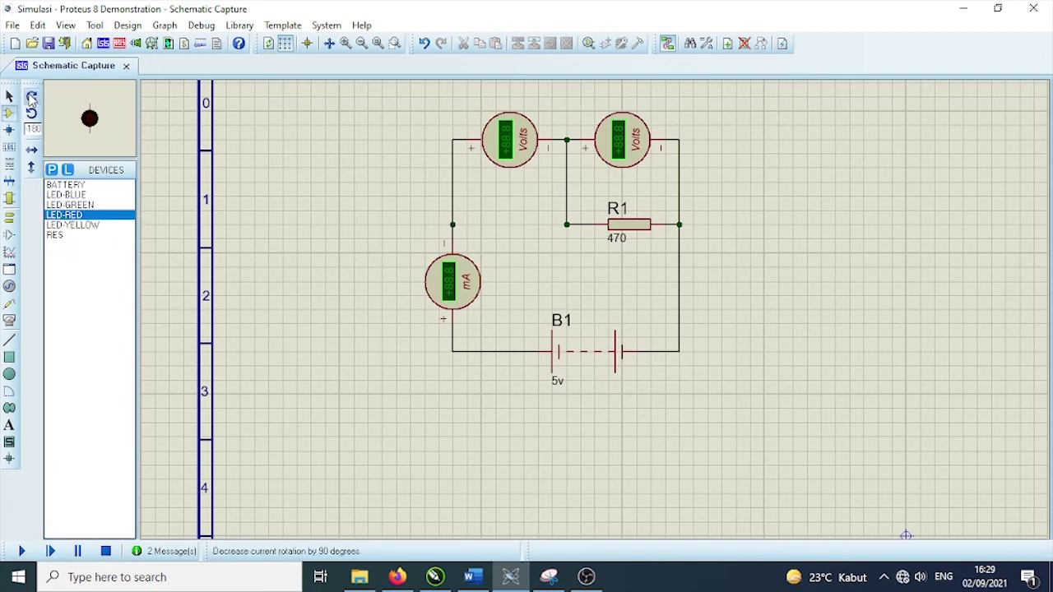
{"action": "left_click", "coordinate": [32, 97]}
{"action": "left_click", "coordinate": [510, 224]}
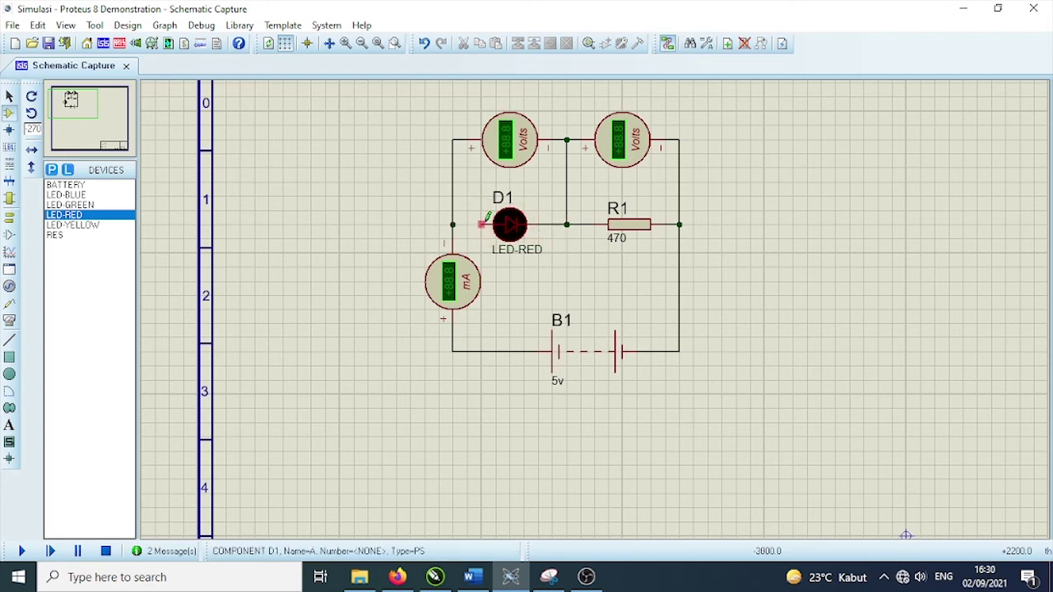
Set red LED D1's forward voltage to 1.7V and start the simulation
{"action": "left_click", "coordinate": [9, 97]}
{"action": "left_click", "coordinate": [510, 224]}
{"action": "double_click", "coordinate": [510, 224]}
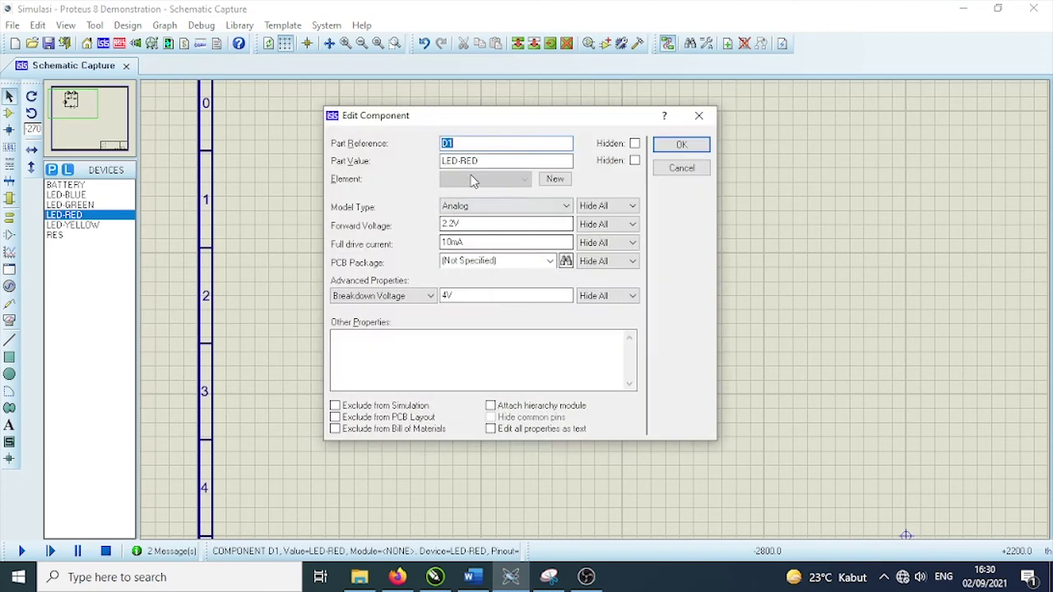
{"action": "left_click_drag", "start_coordinate": [449, 225], "coordinate": [391, 230]}
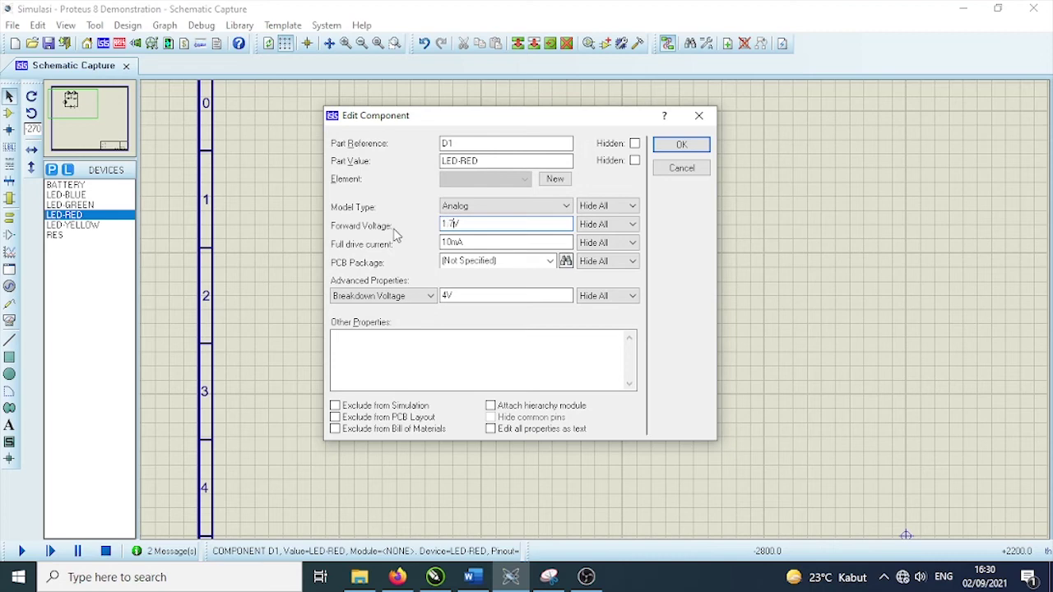
{"action": "key", "text": "Return"}
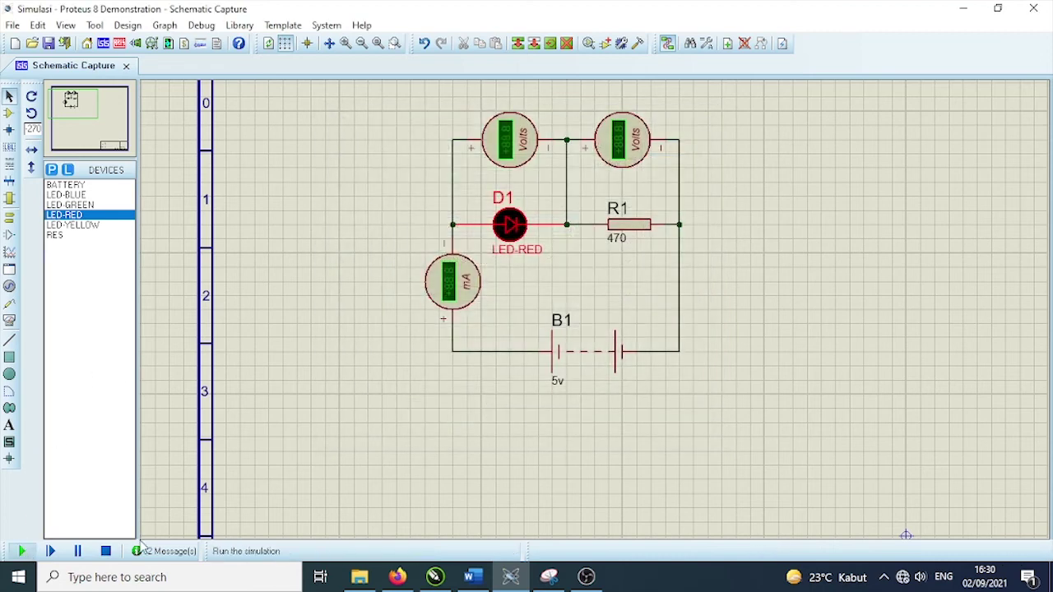
{"action": "left_click", "coordinate": [21, 551]}
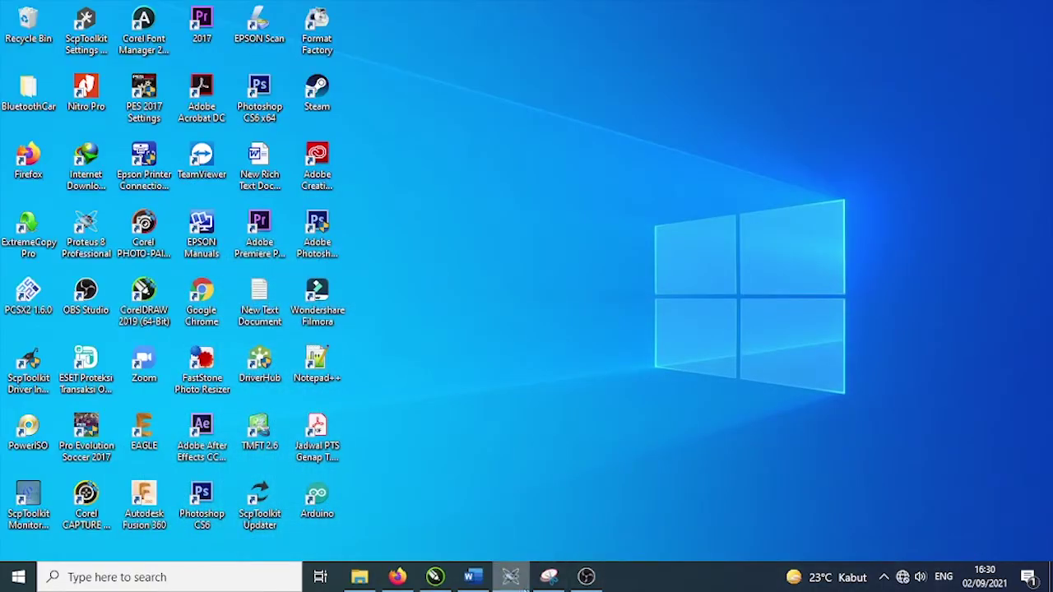
Switch to Snipping Tool to look up the red LED's voltage range, and return to Proteus to examine the meter readings around LED D1
{"action": "left_click", "coordinate": [548, 577]}
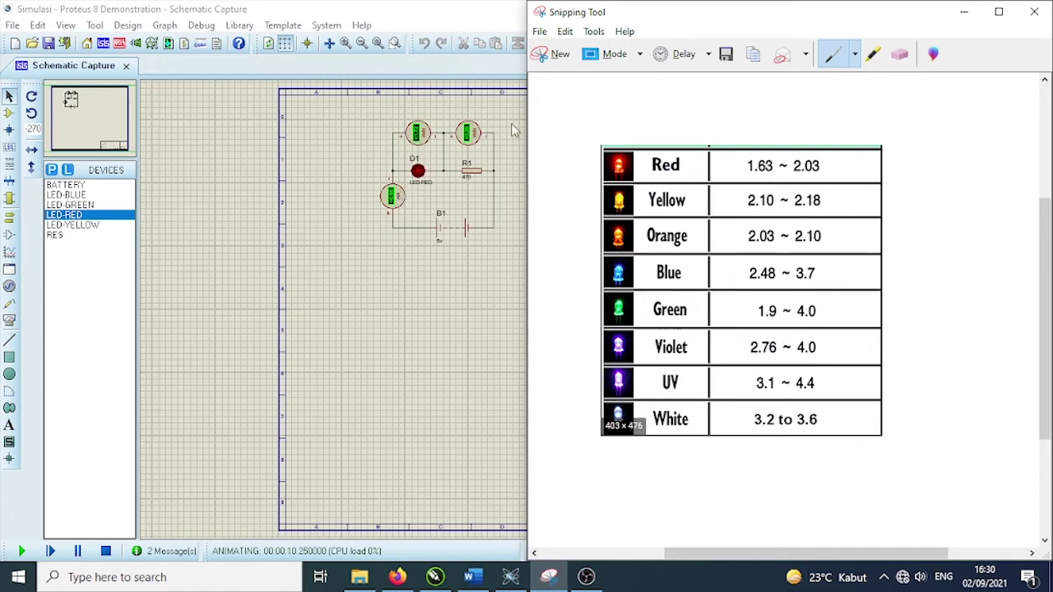
{"action": "left_click", "coordinate": [964, 12]}
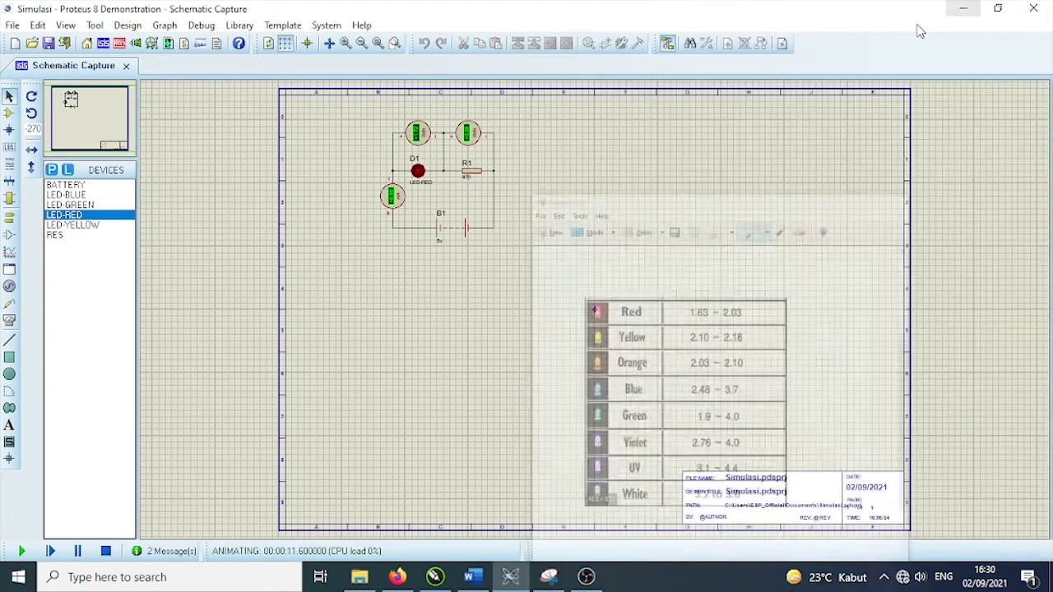
{"action": "scroll", "coordinate": [595, 500], "scroll_direction": "up", "scroll_amount": 3}
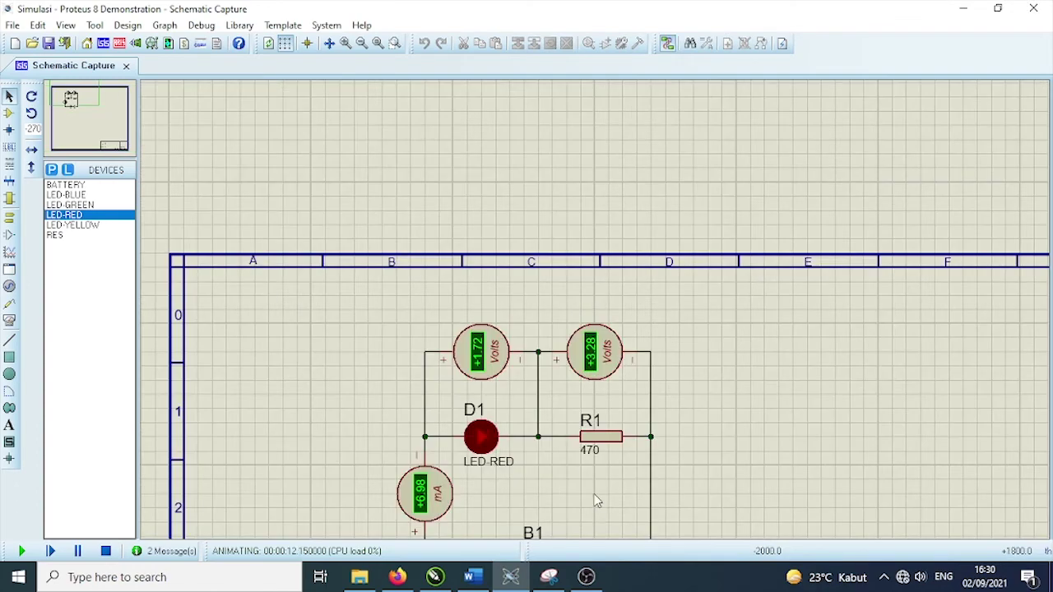
{"action": "scroll", "coordinate": [594, 313], "scroll_direction": "down", "scroll_amount": 2}
{"action": "scroll", "coordinate": [596, 333], "scroll_direction": "up", "scroll_amount": 2}
{"action": "scroll", "coordinate": [596, 333], "scroll_direction": "down", "scroll_amount": 2}
{"action": "scroll", "coordinate": [611, 369], "scroll_direction": "up", "scroll_amount": 2}
{"action": "scroll", "coordinate": [597, 312], "scroll_direction": "up", "scroll_amount": 1}
{"action": "scroll", "coordinate": [592, 266], "scroll_direction": "down", "scroll_amount": 1}
{"action": "scroll", "coordinate": [597, 263], "scroll_direction": "down", "scroll_amount": 1}
{"action": "scroll", "coordinate": [594, 318], "scroll_direction": "up", "scroll_amount": 1}
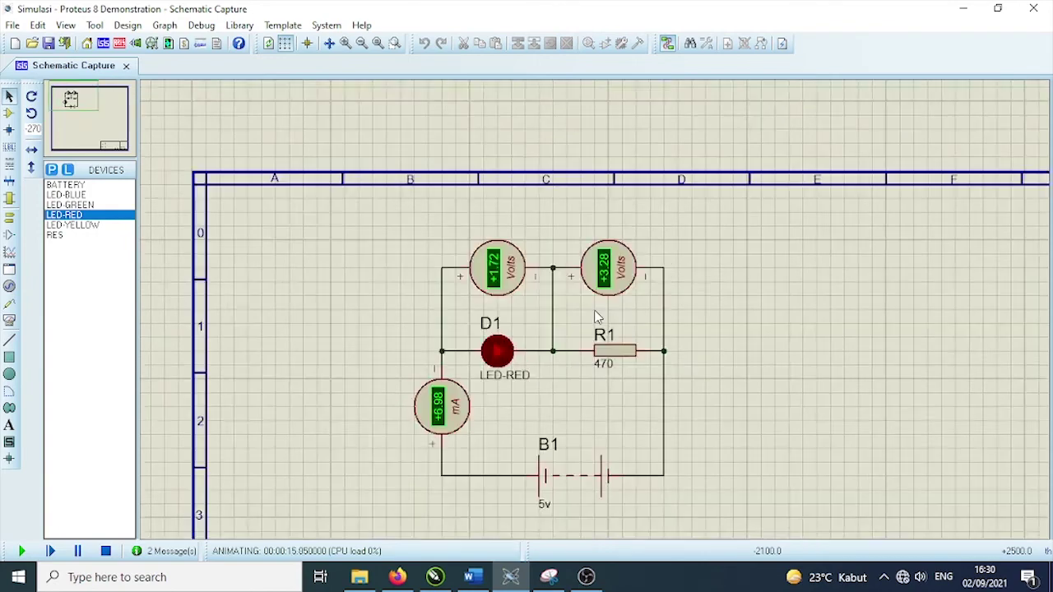
{"action": "scroll", "coordinate": [601, 312], "scroll_direction": "up", "scroll_amount": 1}
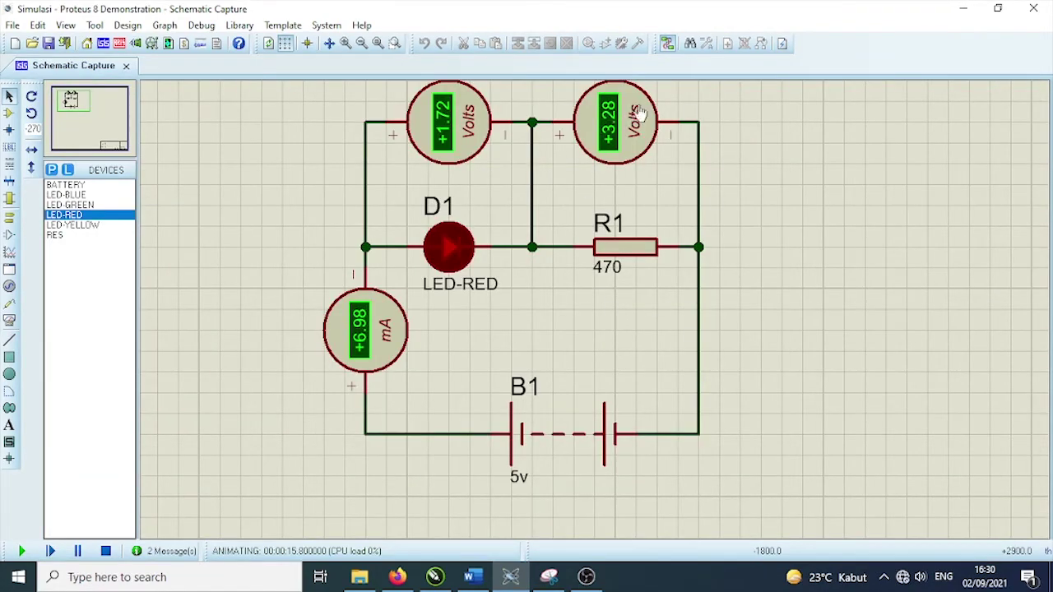
{"action": "scroll", "coordinate": [624, 222], "scroll_direction": "down", "scroll_amount": 1}
{"action": "scroll", "coordinate": [621, 226], "scroll_direction": "down", "scroll_amount": 1}
{"action": "scroll", "coordinate": [600, 318], "scroll_direction": "up", "scroll_amount": 1}
{"action": "scroll", "coordinate": [597, 319], "scroll_direction": "up", "scroll_amount": 1}
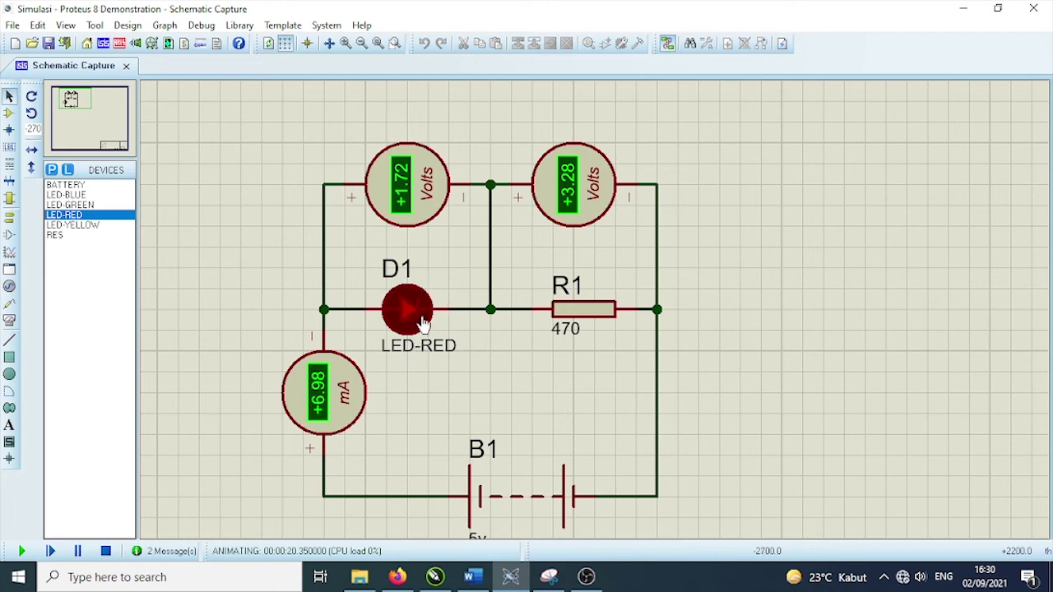
Check the red LED's voltage range in Snipping Tool again, and return to Proteus to examine the meter readings across the whole circuit
{"action": "left_click", "coordinate": [548, 576]}
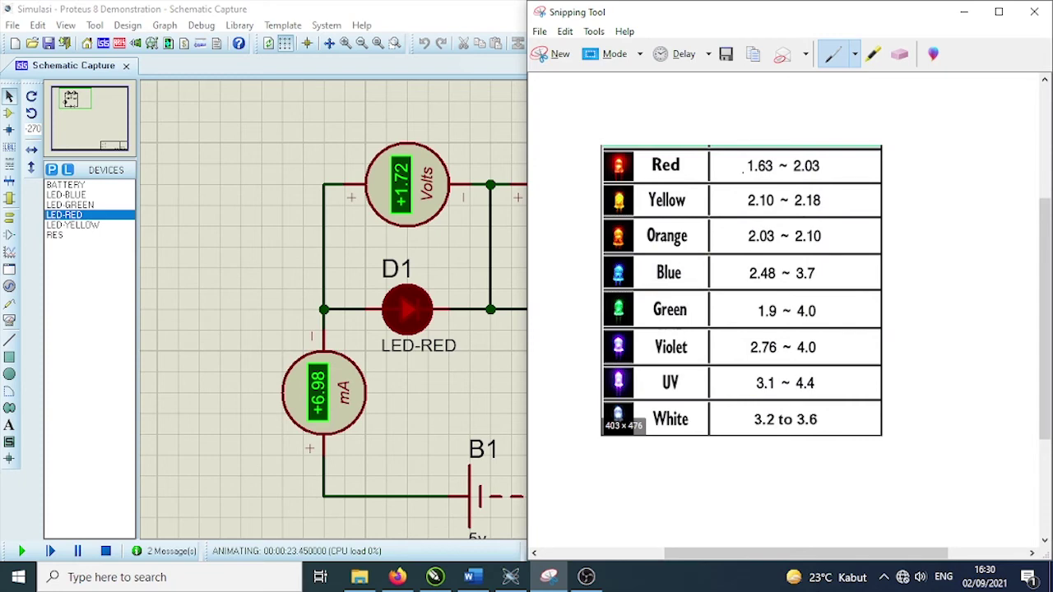
{"action": "left_click", "coordinate": [964, 11]}
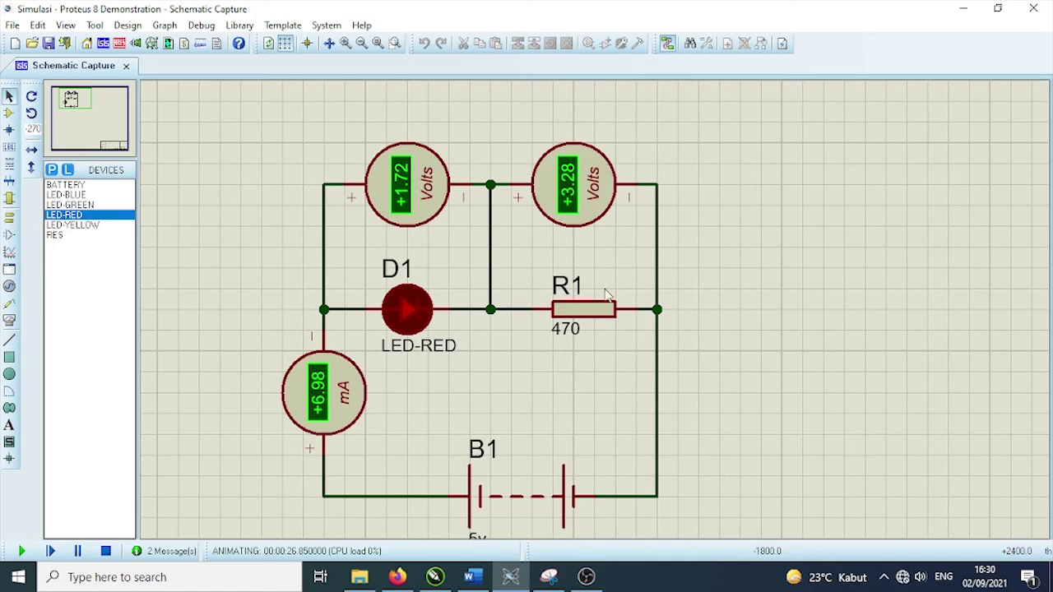
{"action": "scroll", "coordinate": [527, 457], "scroll_direction": "down", "scroll_amount": 1}
{"action": "scroll", "coordinate": [568, 447], "scroll_direction": "up", "scroll_amount": 1}
{"action": "scroll", "coordinate": [561, 312], "scroll_direction": "down", "scroll_amount": 1}
{"action": "scroll", "coordinate": [594, 228], "scroll_direction": "up", "scroll_amount": 1}
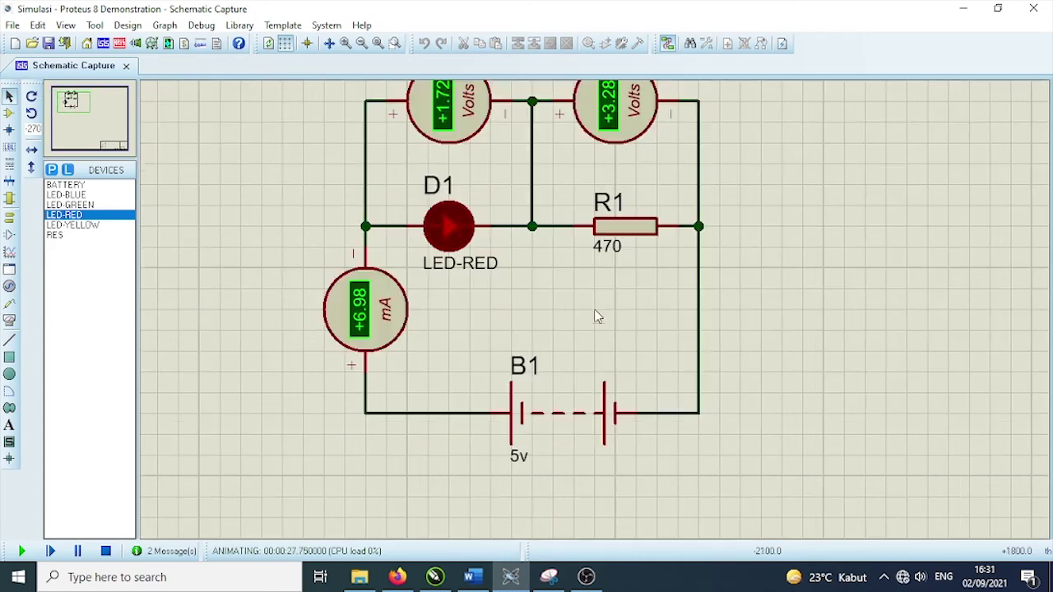
{"action": "scroll", "coordinate": [598, 288], "scroll_direction": "down", "scroll_amount": 2}
{"action": "scroll", "coordinate": [614, 400], "scroll_direction": "up", "scroll_amount": 1}
{"action": "scroll", "coordinate": [595, 275], "scroll_direction": "down", "scroll_amount": 1}
{"action": "scroll", "coordinate": [596, 318], "scroll_direction": "up", "scroll_amount": 1}
{"action": "scroll", "coordinate": [596, 319], "scroll_direction": "down", "scroll_amount": 1}
{"action": "scroll", "coordinate": [598, 317], "scroll_direction": "up", "scroll_amount": 1}
{"action": "scroll", "coordinate": [598, 315], "scroll_direction": "down", "scroll_amount": 1}
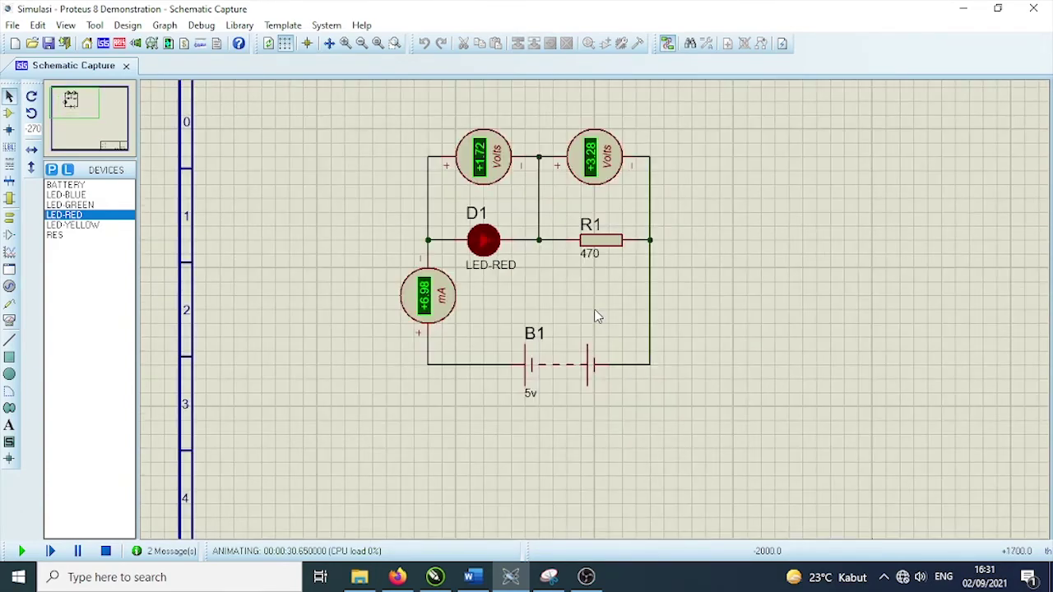
{"action": "scroll", "coordinate": [596, 309], "scroll_direction": "up", "scroll_amount": 1}
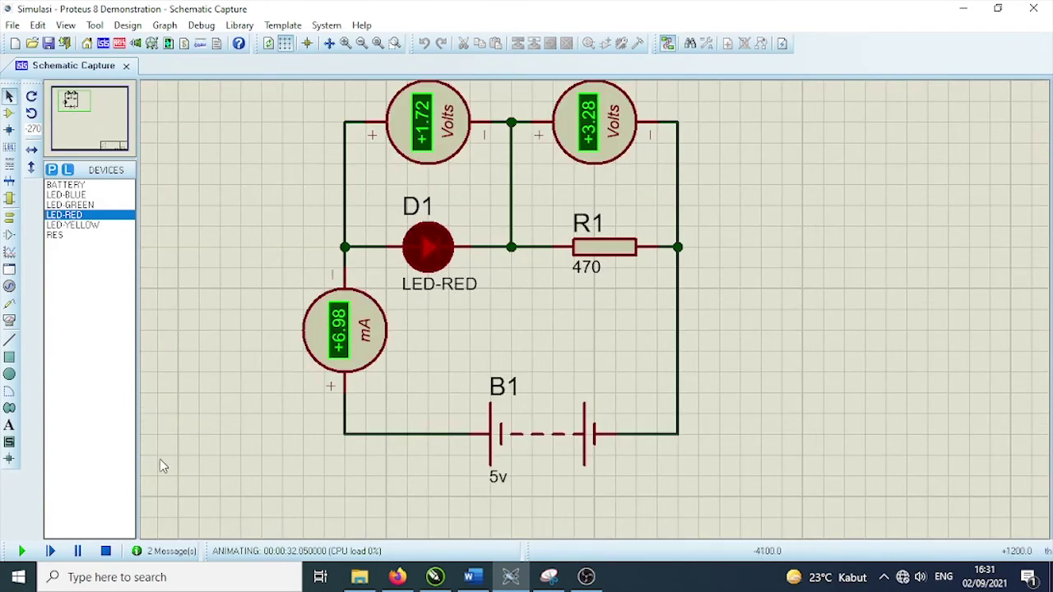
Stop the simulation, remove resistor R1 with its parallel voltmeter, and wire LED D1's cathode directly to battery B1's negative side
{"action": "left_click", "coordinate": [106, 553]}
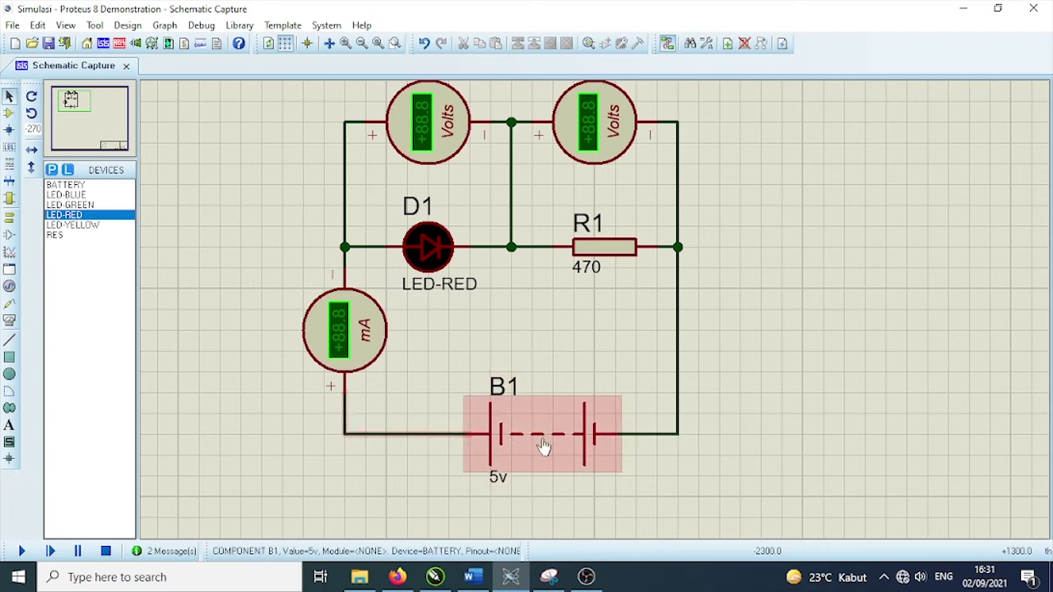
{"action": "left_click", "coordinate": [605, 251]}
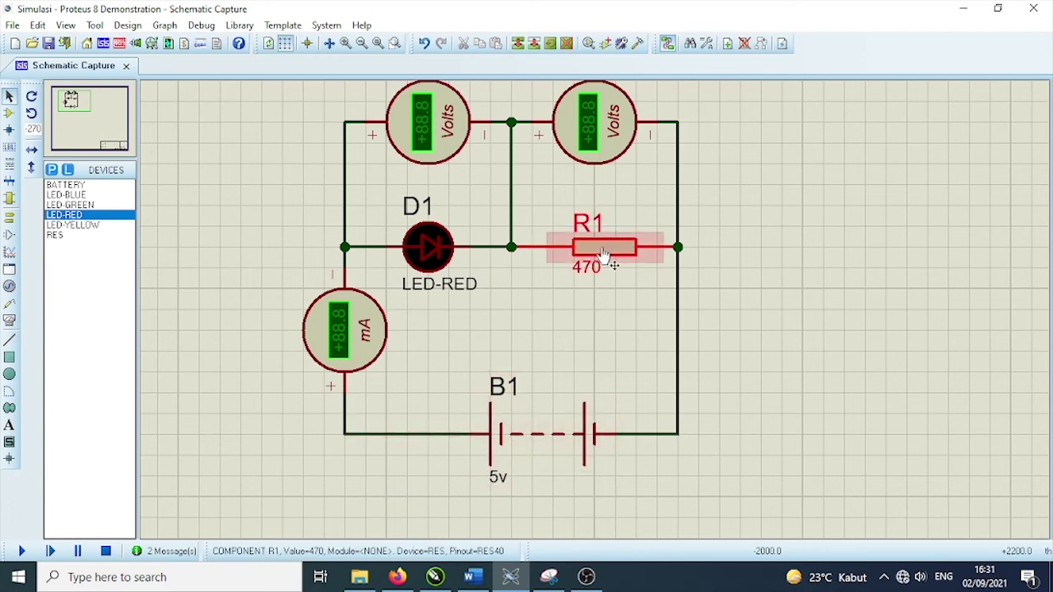
{"action": "key", "text": "Delete"}
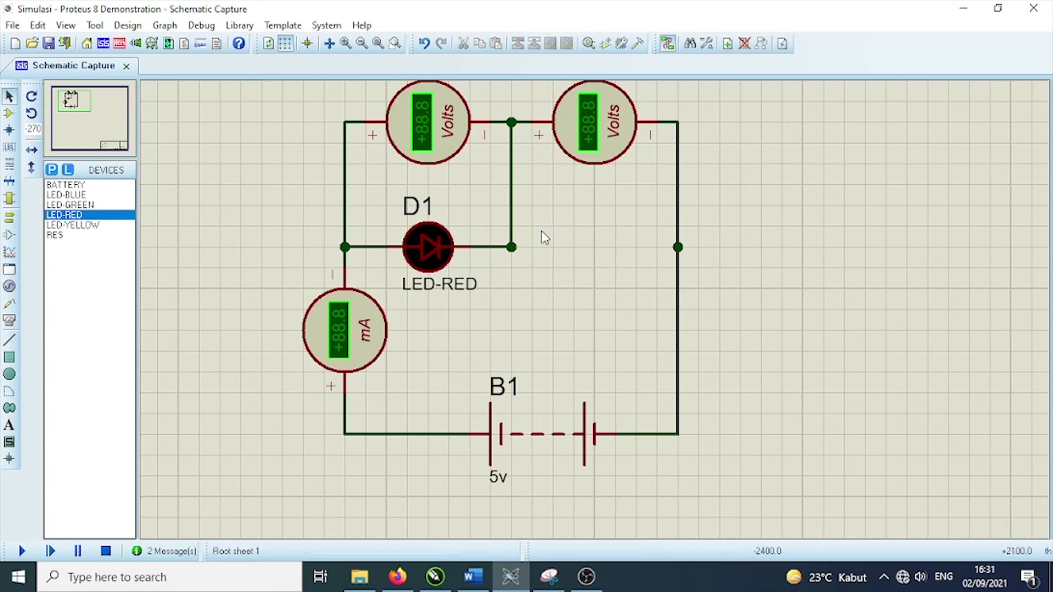
{"action": "left_click", "coordinate": [615, 119]}
{"action": "key", "text": "Delete"}
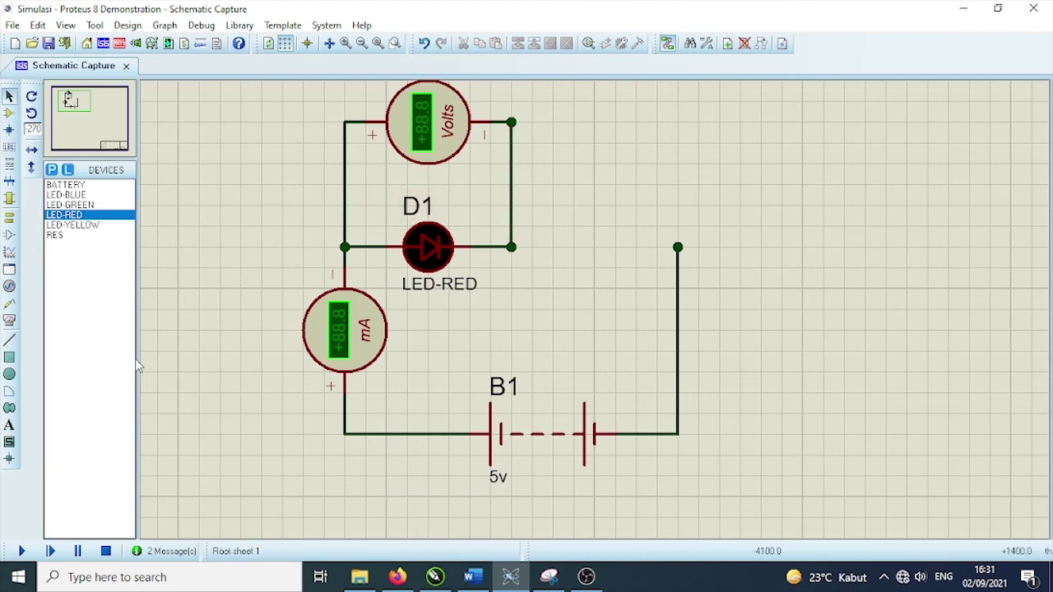
{"action": "left_click", "coordinate": [518, 243]}
{"action": "left_click", "coordinate": [678, 247]}
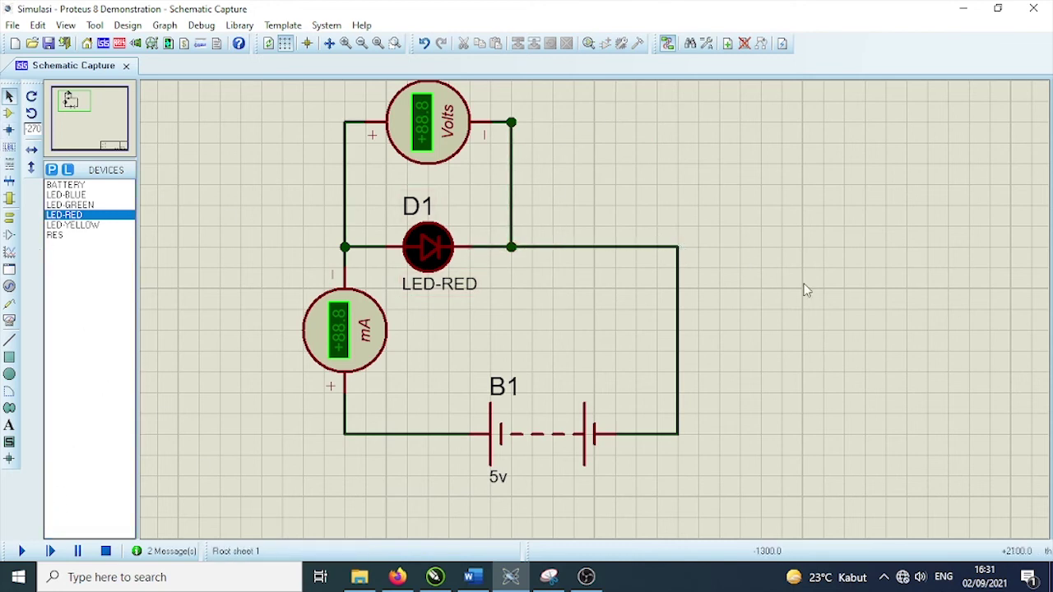
{"action": "left_click", "coordinate": [435, 244]}
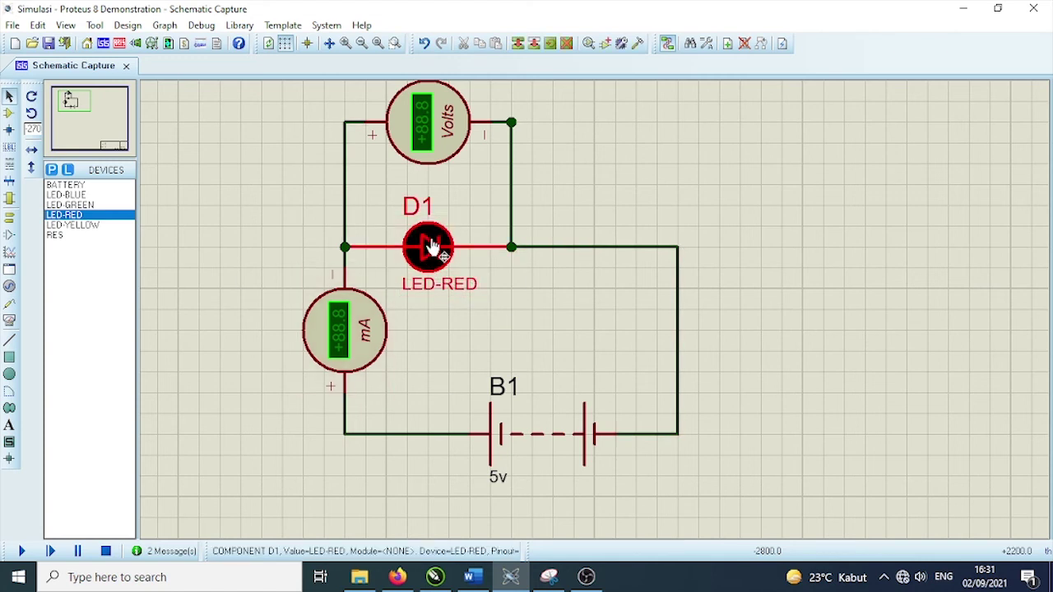
{"action": "left_click", "coordinate": [535, 437]}
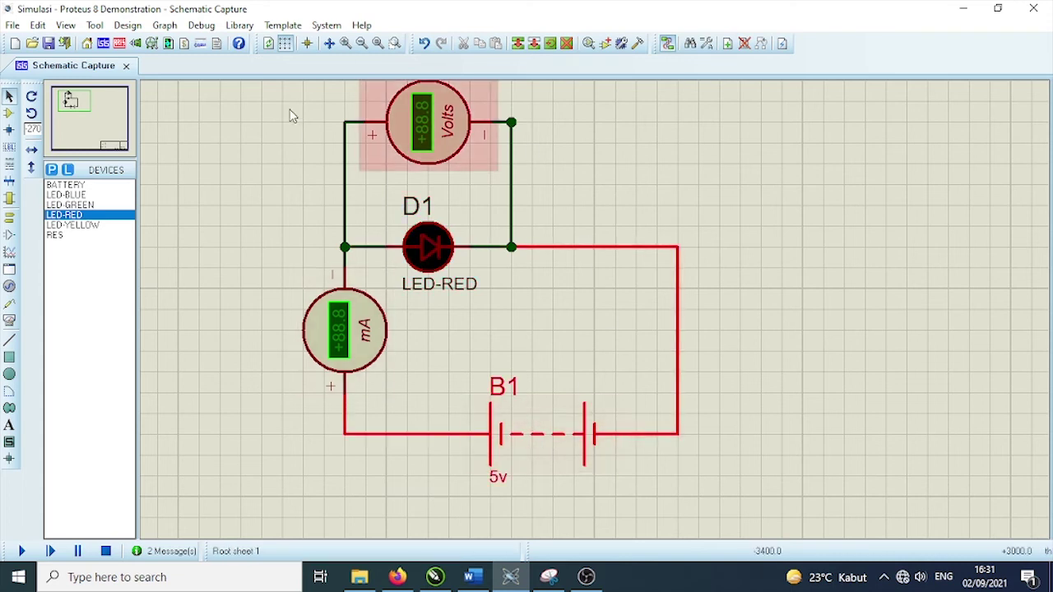
{"action": "left_click", "coordinate": [448, 253]}
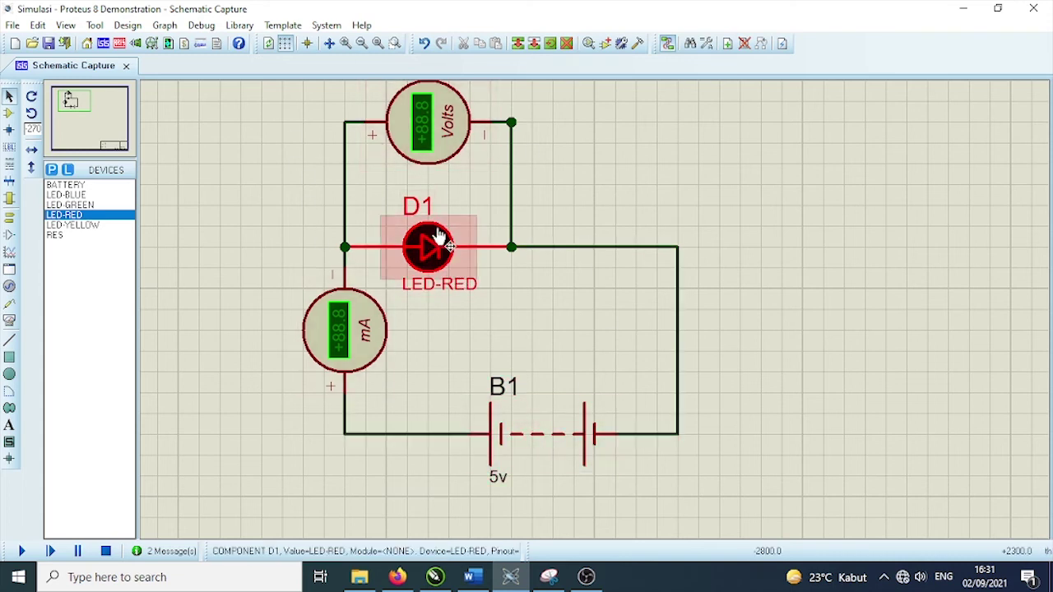
{"action": "left_click", "coordinate": [552, 451]}
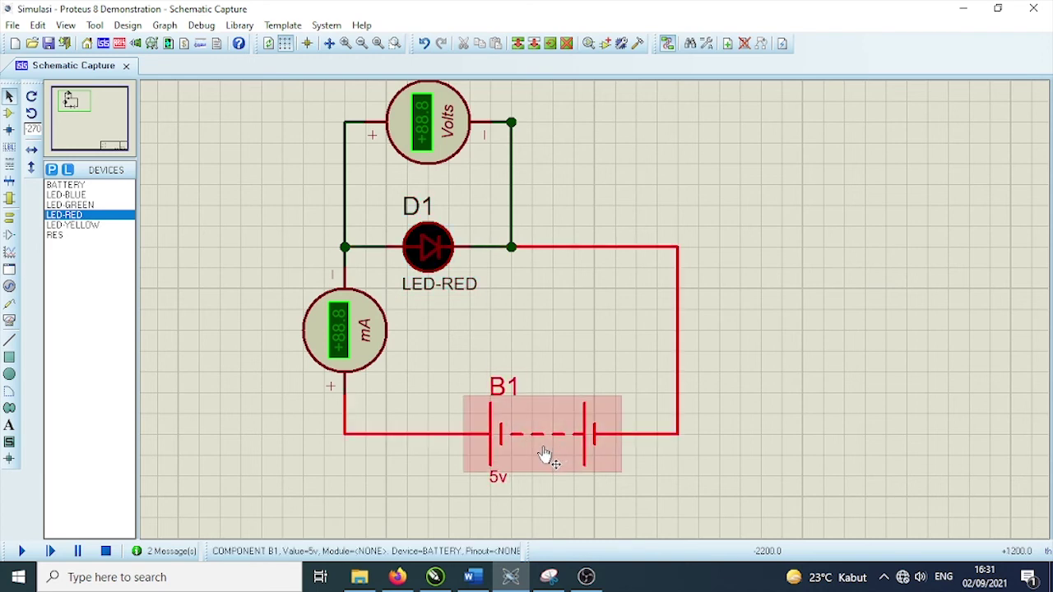
{"action": "left_click", "coordinate": [518, 336]}
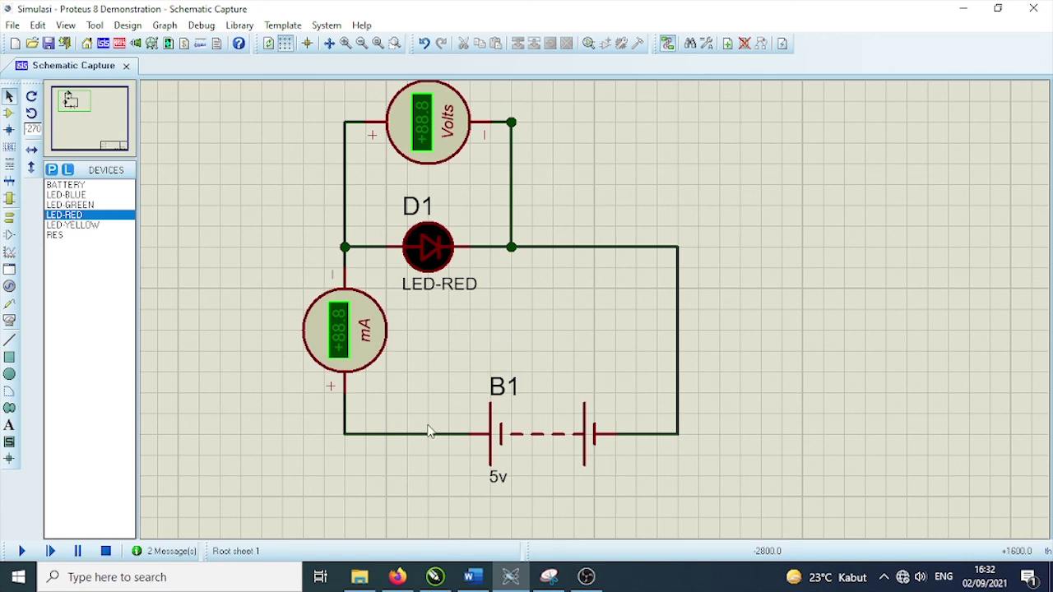
Simulate the circuit without a resistor to read LED D1's voltmeter and the ammeter, and stop the simulation
{"action": "left_click", "coordinate": [21, 552]}
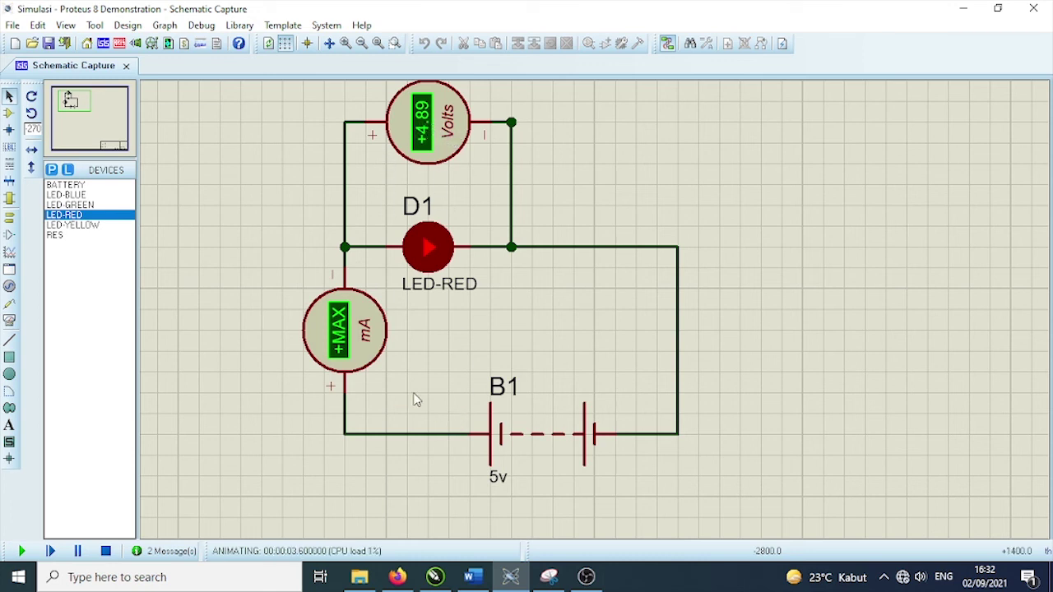
{"action": "left_click", "coordinate": [359, 344]}
{"action": "left_click", "coordinate": [105, 552]}
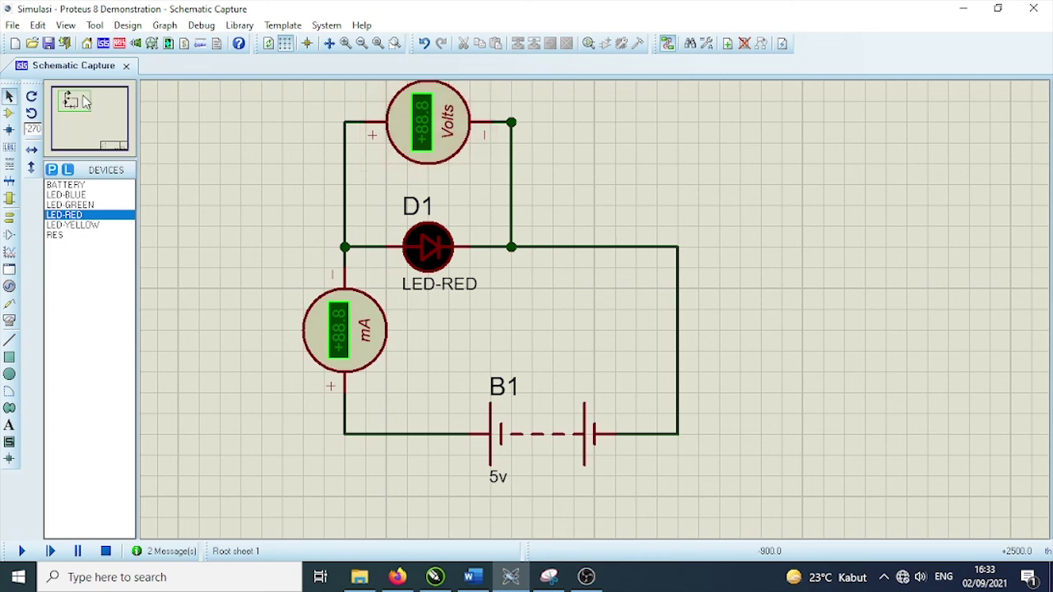
Try twice to save the current project under its existing name
{"action": "left_click", "coordinate": [49, 44]}
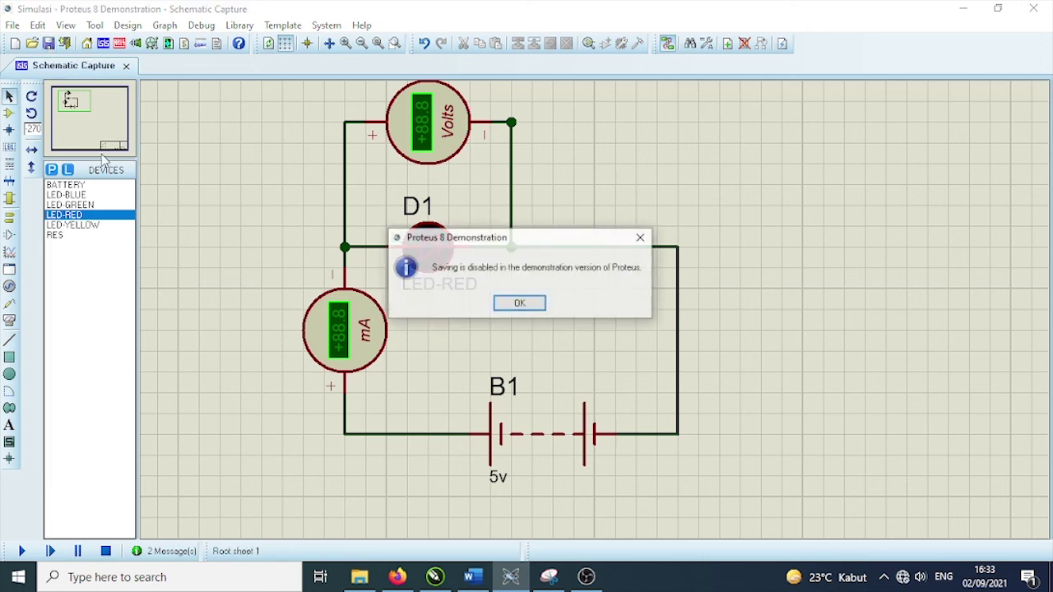
{"action": "left_click", "coordinate": [523, 304]}
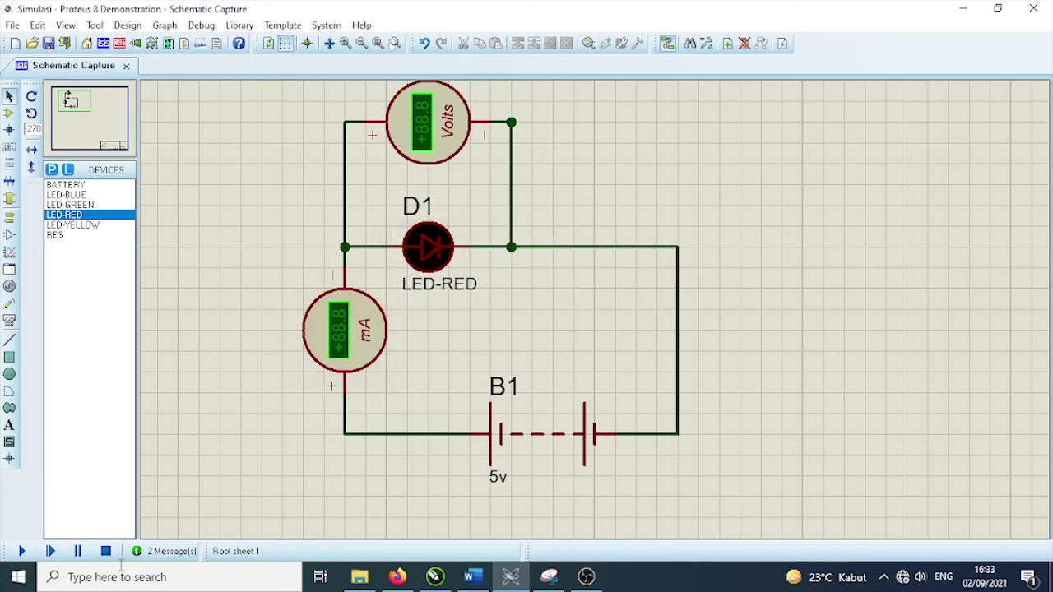
{"action": "left_click", "coordinate": [49, 44]}
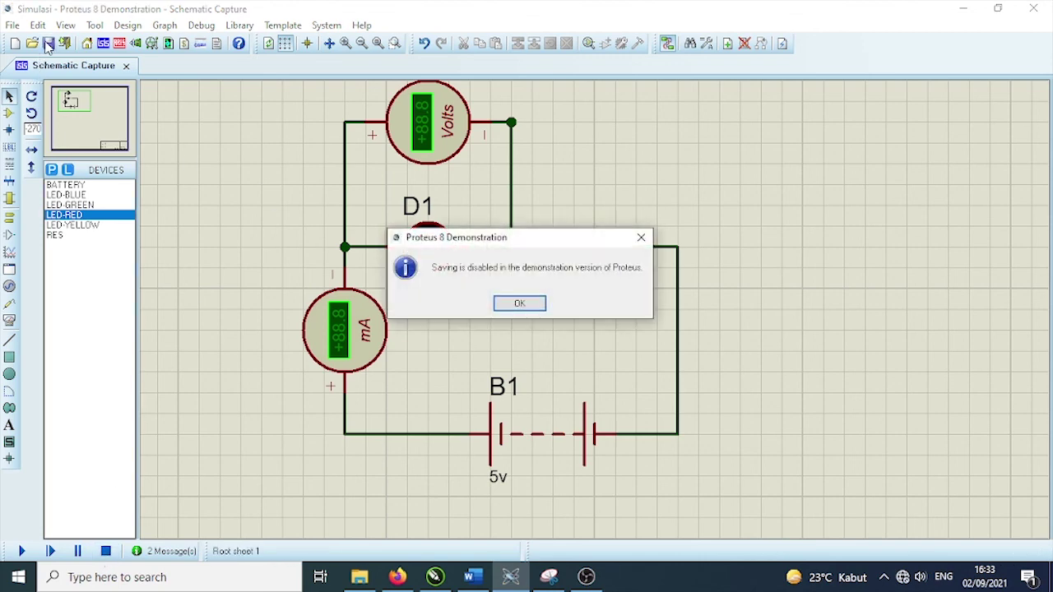
{"action": "left_click", "coordinate": [522, 305]}
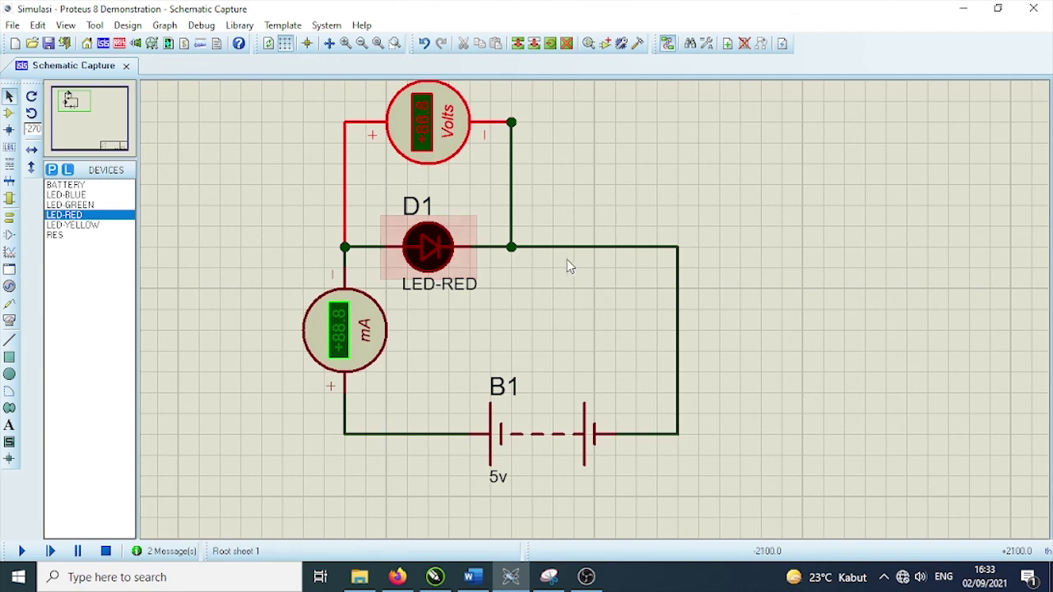
Try to save a copy of the project with Save Project As, first as Simulasi in the Documents folder
{"action": "key", "text": "F7"}
{"action": "left_click", "coordinate": [12, 26]}
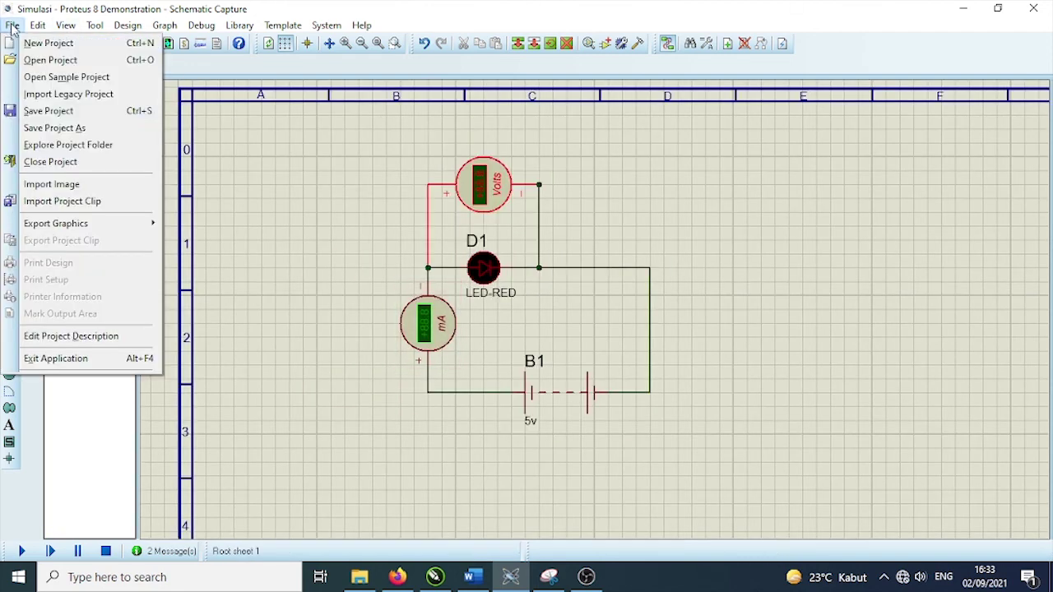
{"action": "left_click", "coordinate": [54, 128]}
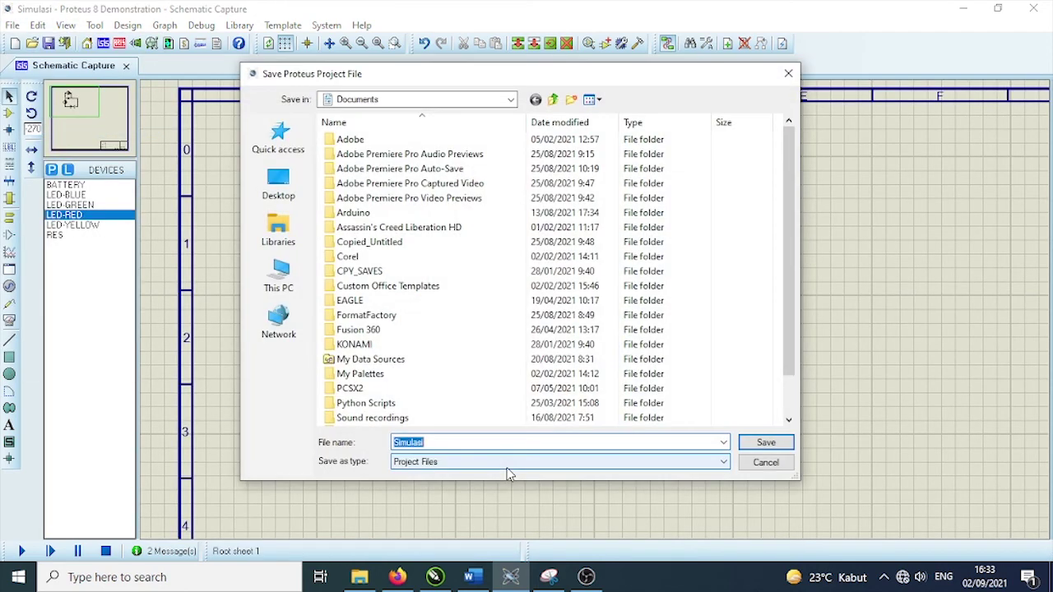
{"action": "left_click", "coordinate": [765, 444]}
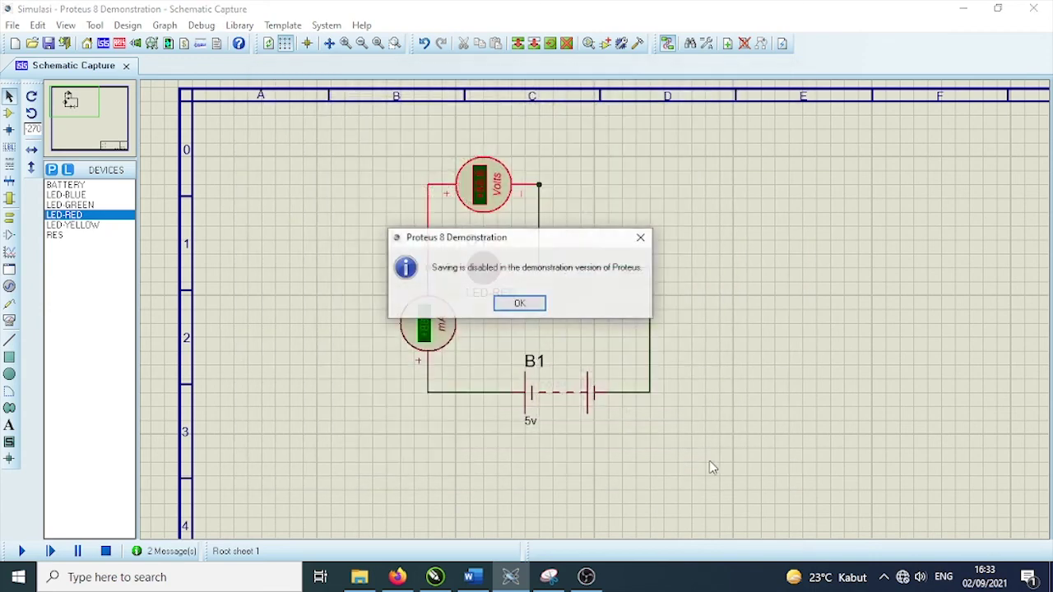
{"action": "left_click", "coordinate": [519, 303]}
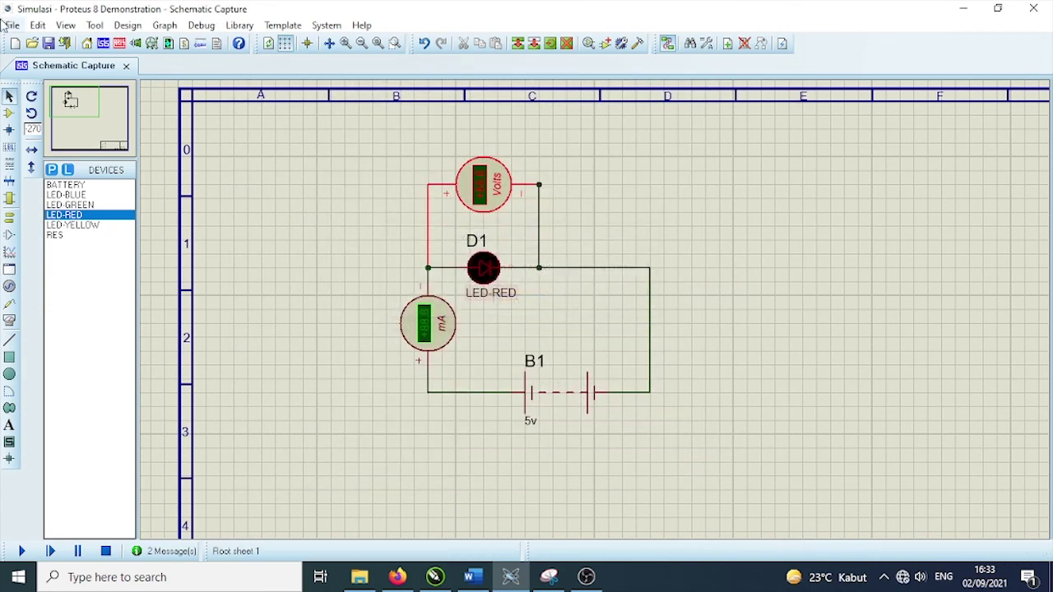
{"action": "left_click", "coordinate": [12, 25]}
{"action": "left_click", "coordinate": [54, 128]}
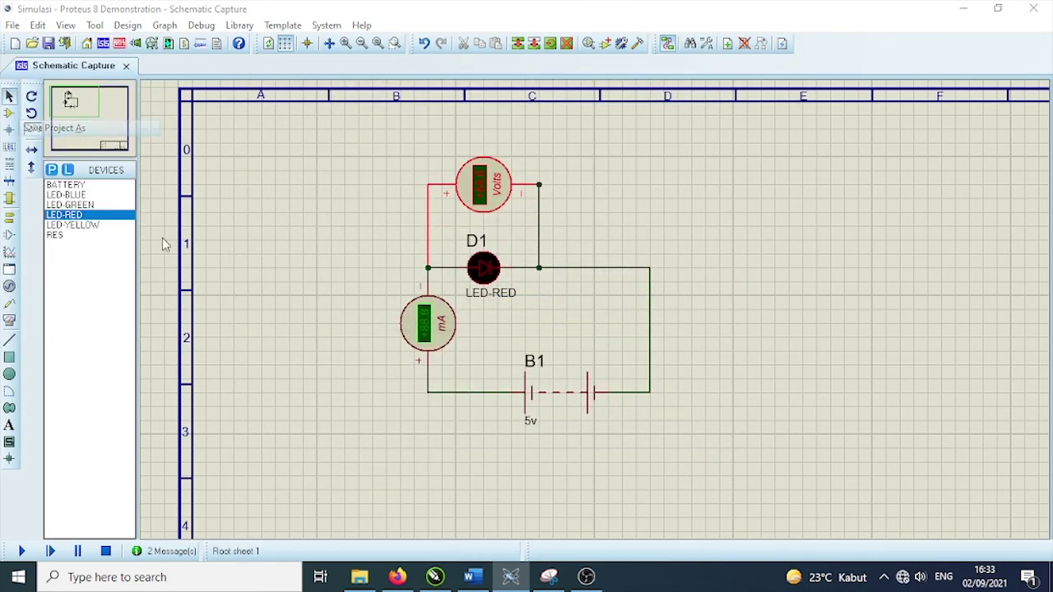
{"action": "type", "text": "s"}
{"action": "key", "text": "Return"}
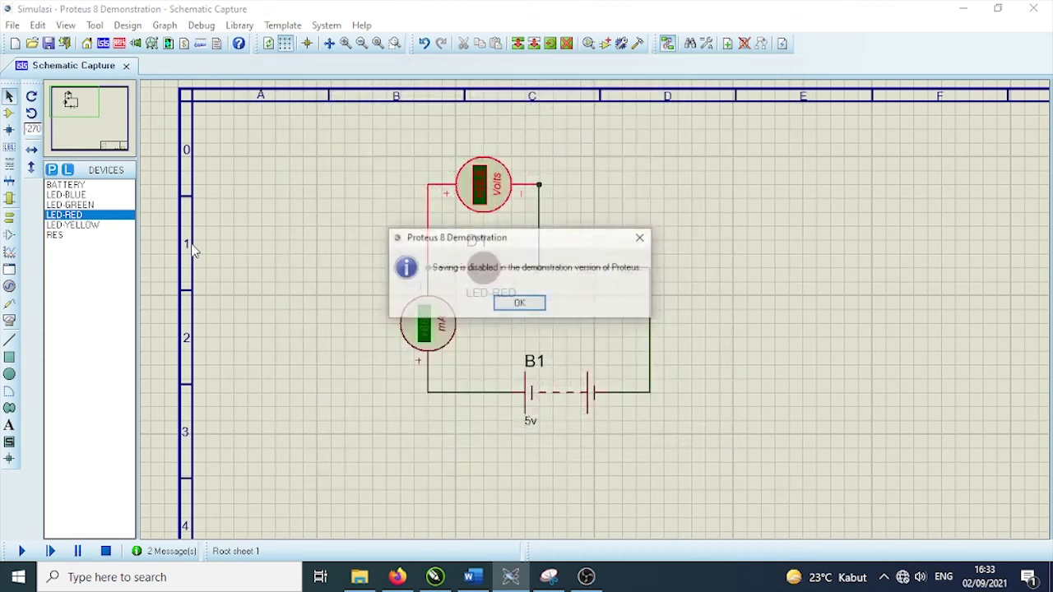
{"action": "left_click", "coordinate": [526, 303]}
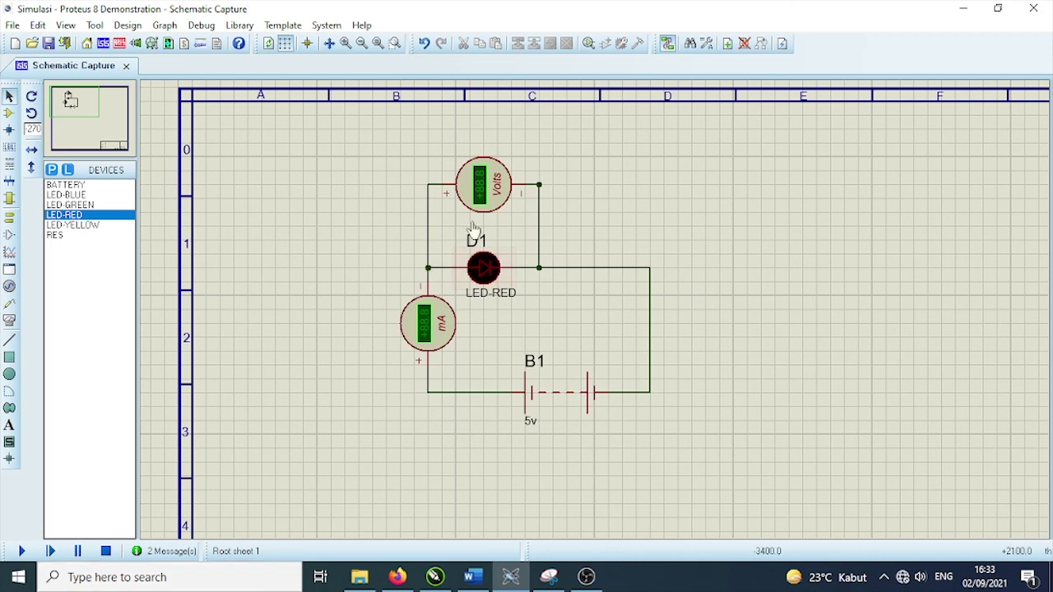
{"action": "left_click_drag", "start_coordinate": [331, 144], "coordinate": [822, 501]}
{"action": "left_click", "coordinate": [880, 301]}
{"action": "left_click", "coordinate": [1033, 8]}
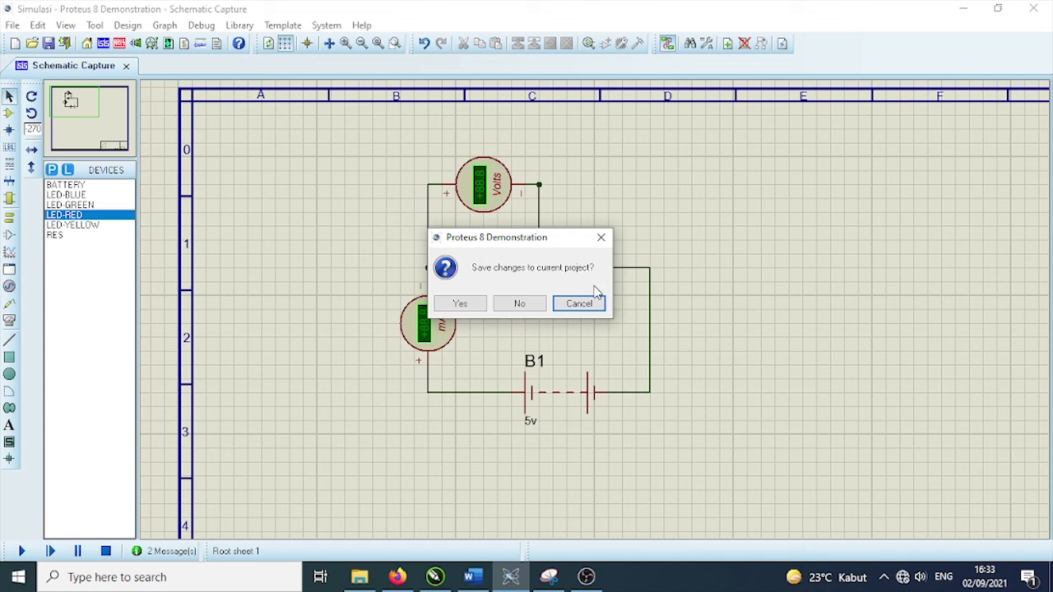
{"action": "left_click", "coordinate": [602, 238]}
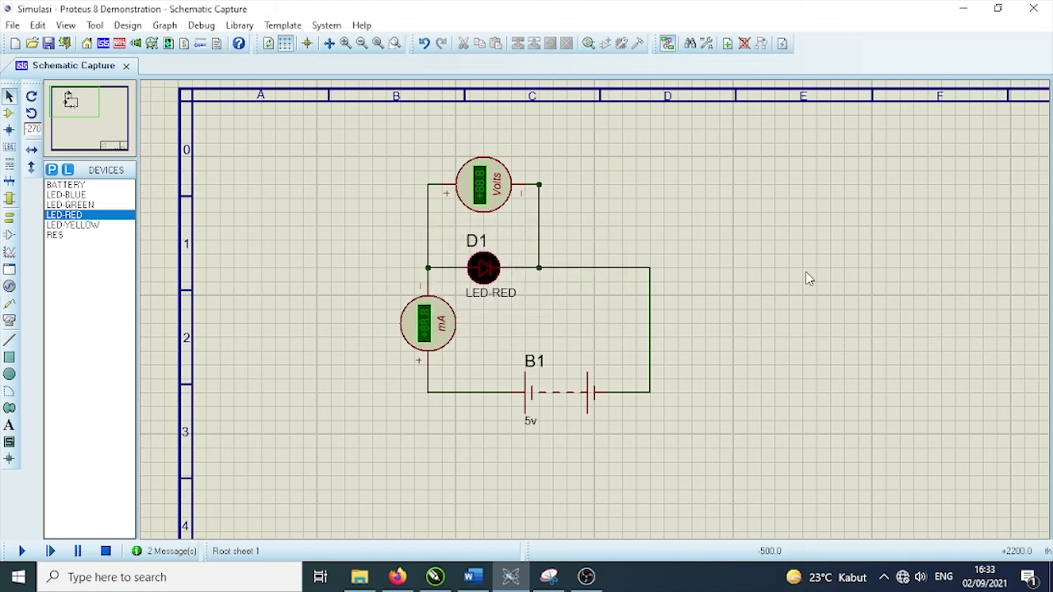